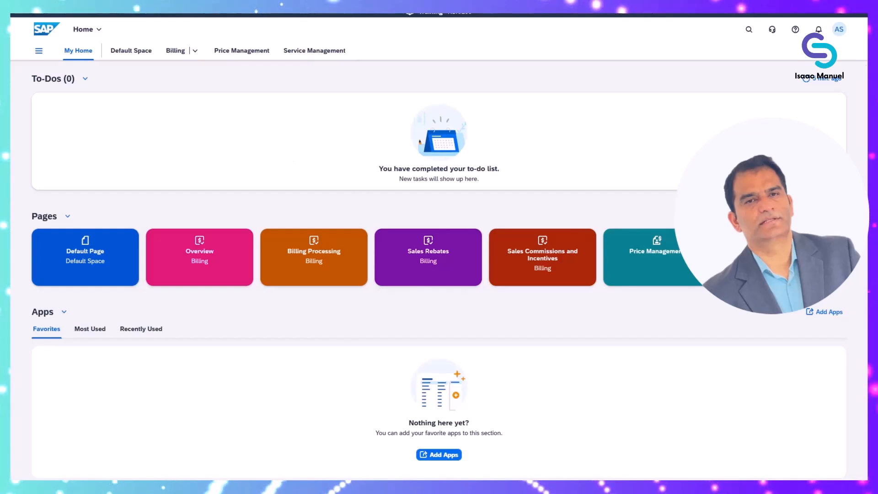
Open the Manage Service Contracts app from Service Management and start creating a new service contract.
left_click(311, 51)
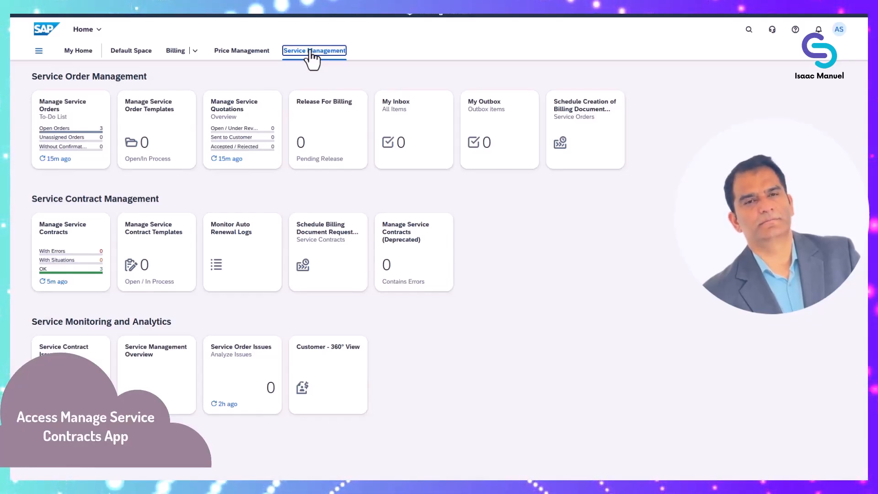
left_click(59, 251)
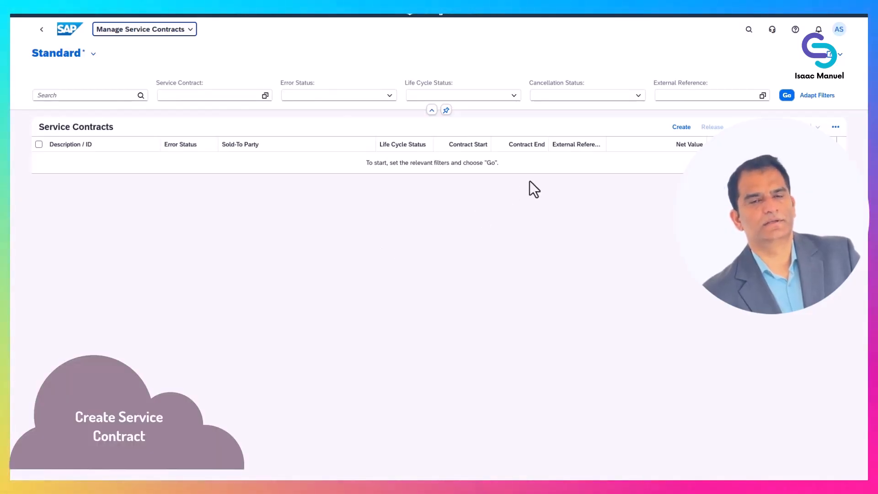
left_click(681, 128)
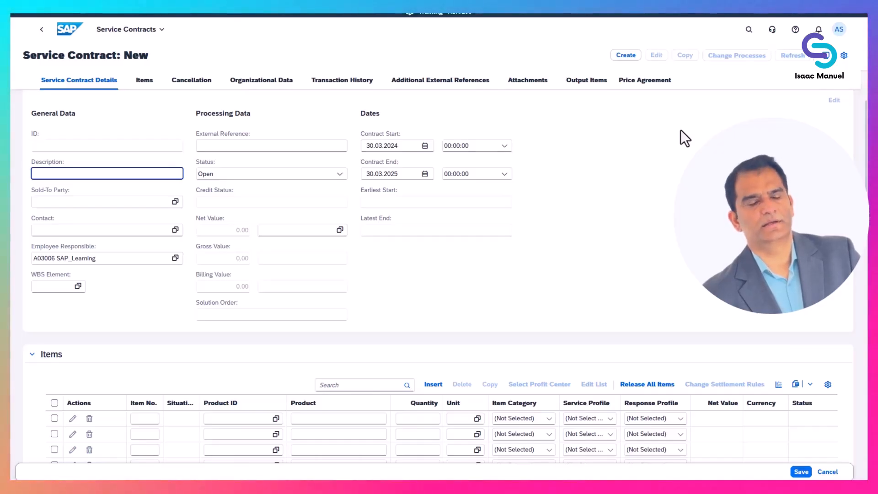
Enter the description "Service Contract 01" and fill in the sold-to party with the customer number.
type("Se")
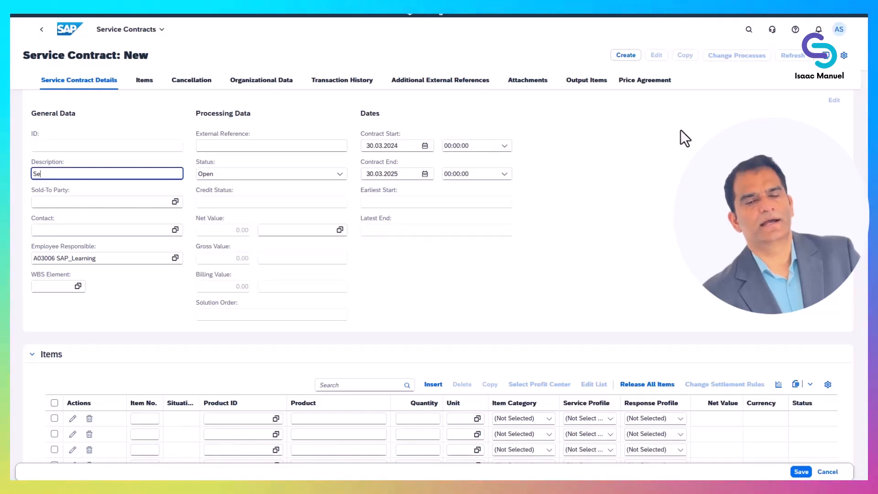
type("rvice Co")
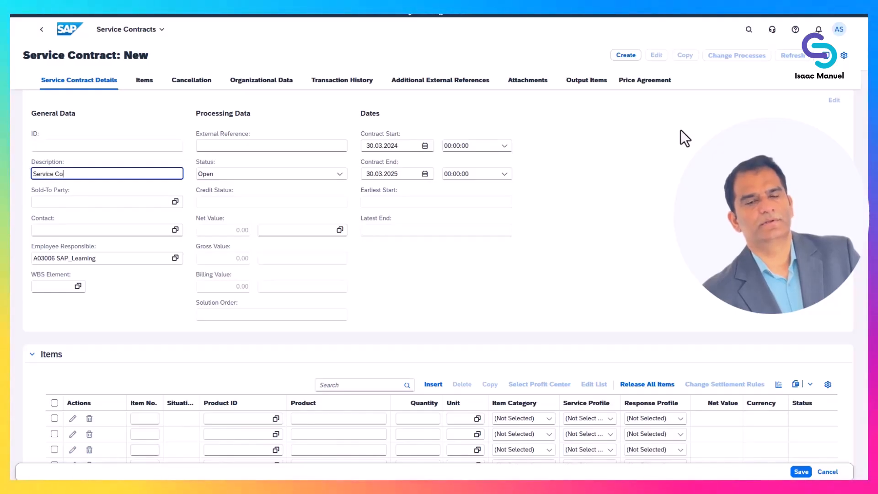
type("ntract")
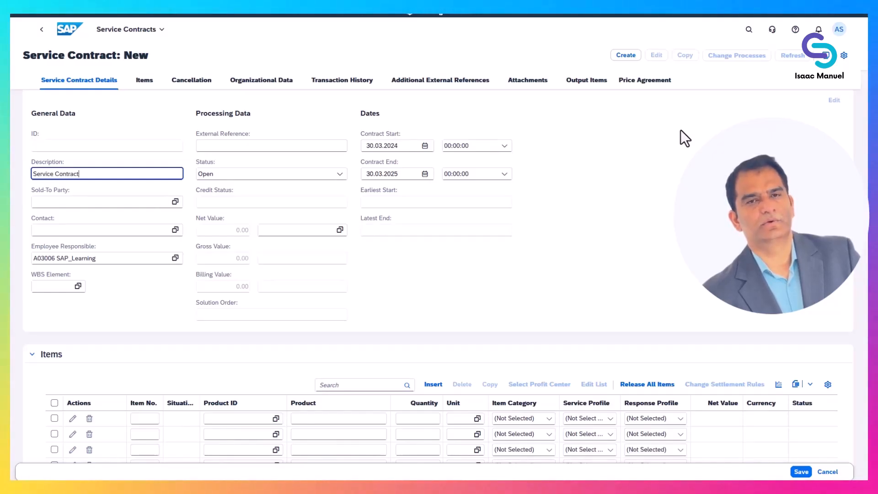
type(" 01")
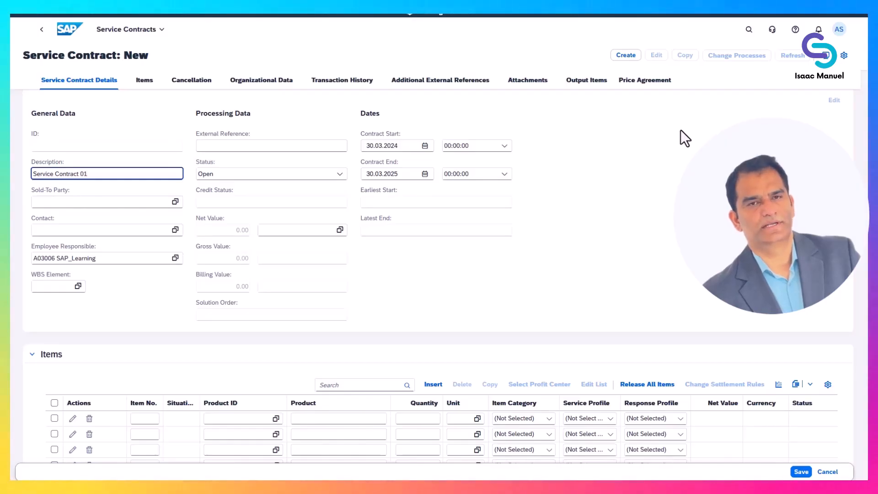
left_click(150, 201)
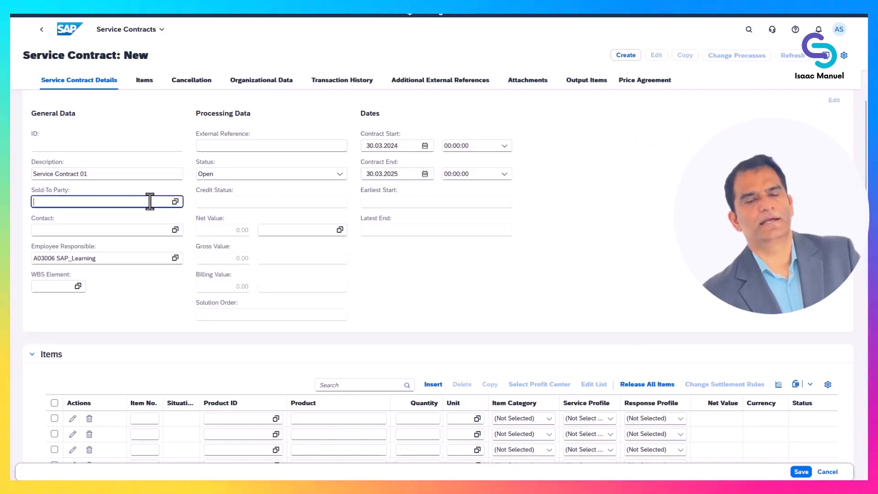
type("10")
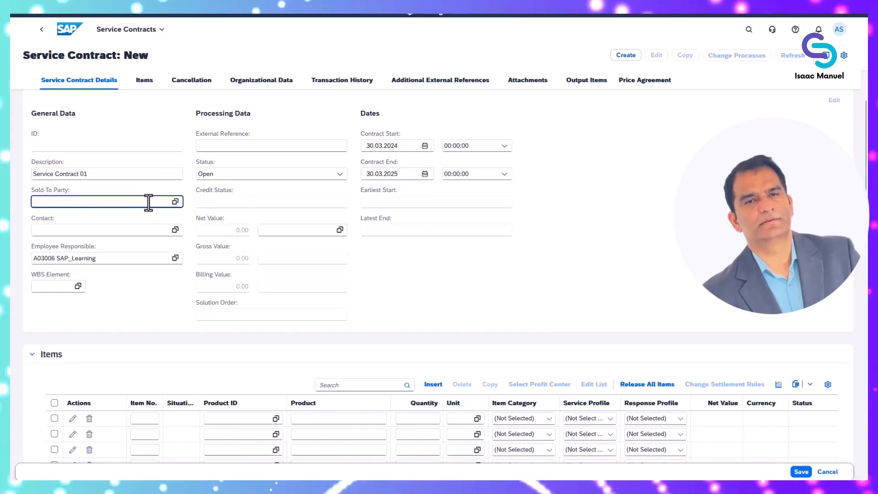
type("100")
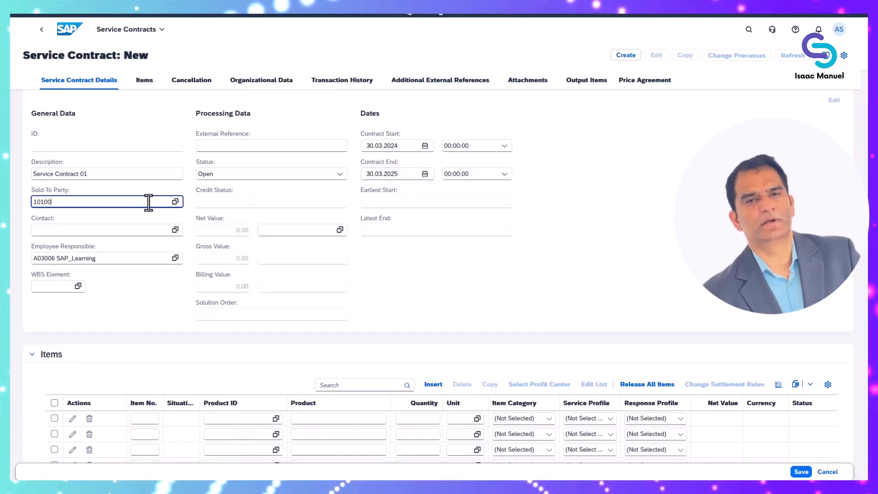
type("001")
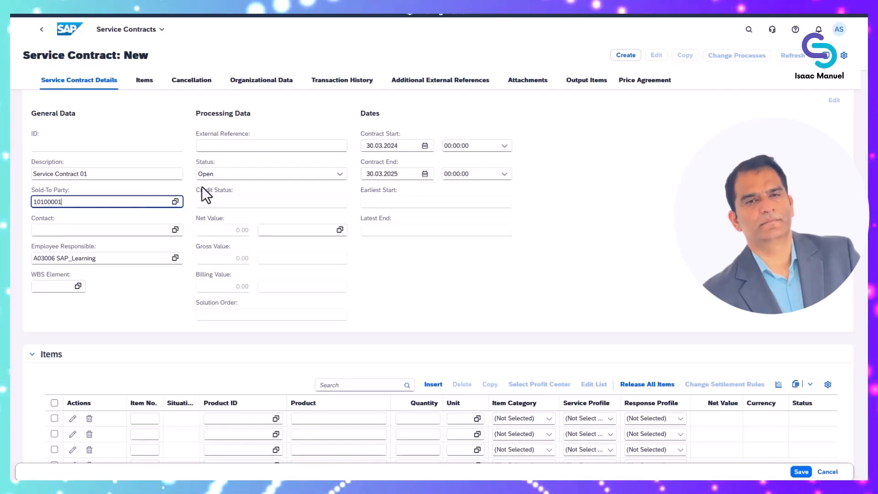
Set the contract start date to 01.04.2024 and the contract end date to 01.04.2025.
left_click(371, 146)
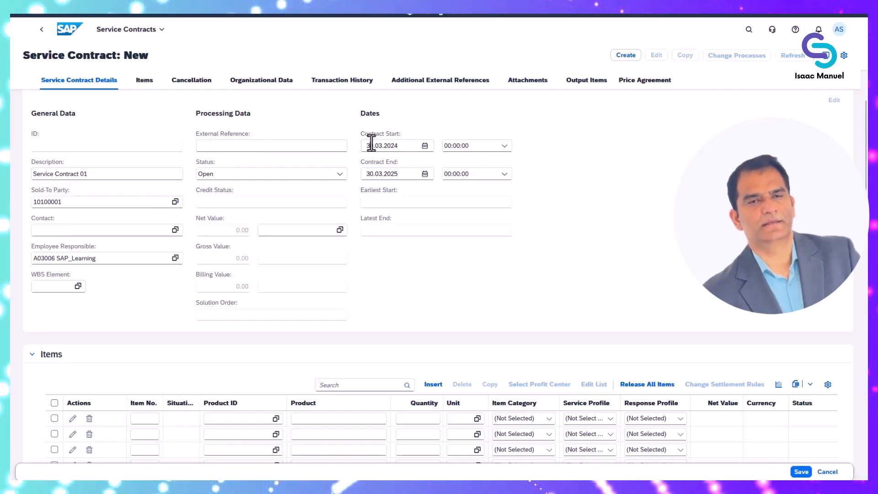
left_click_drag(372, 146, 361, 145)
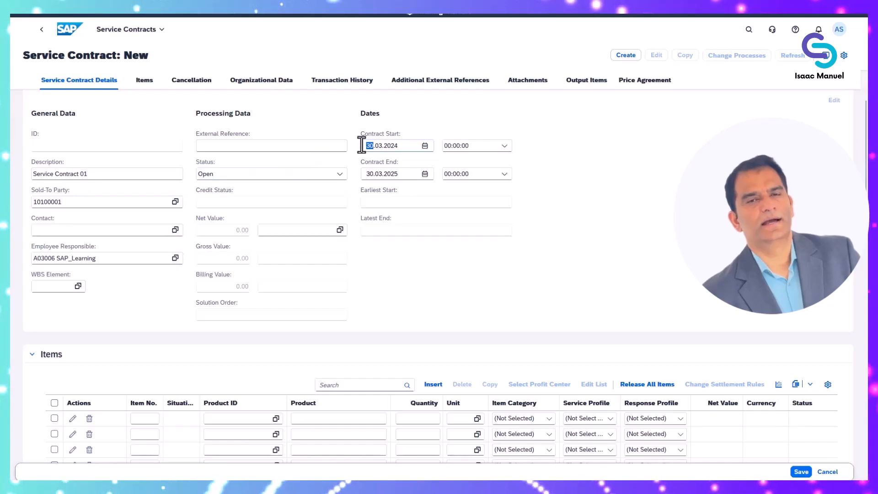
type("01")
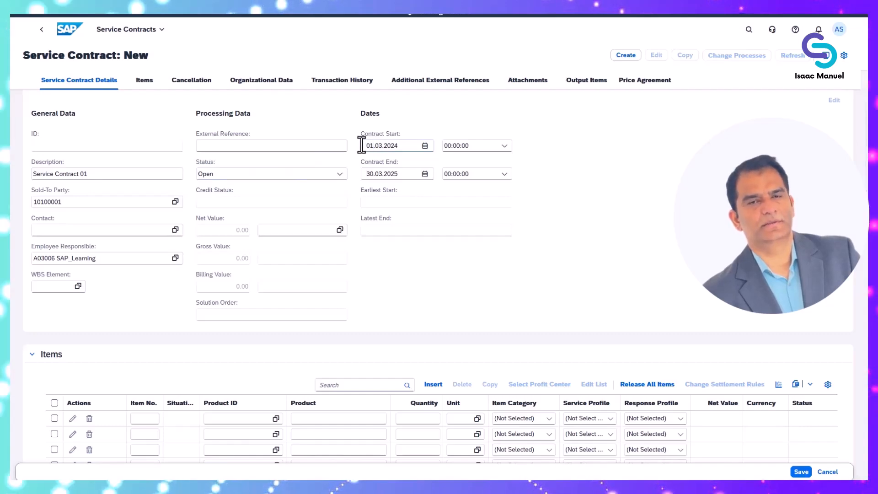
key("BackSpace")
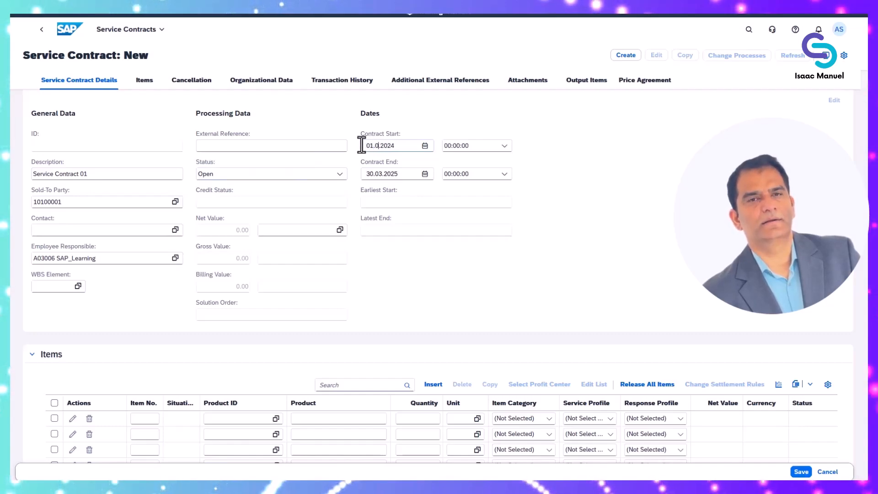
double_click(370, 173)
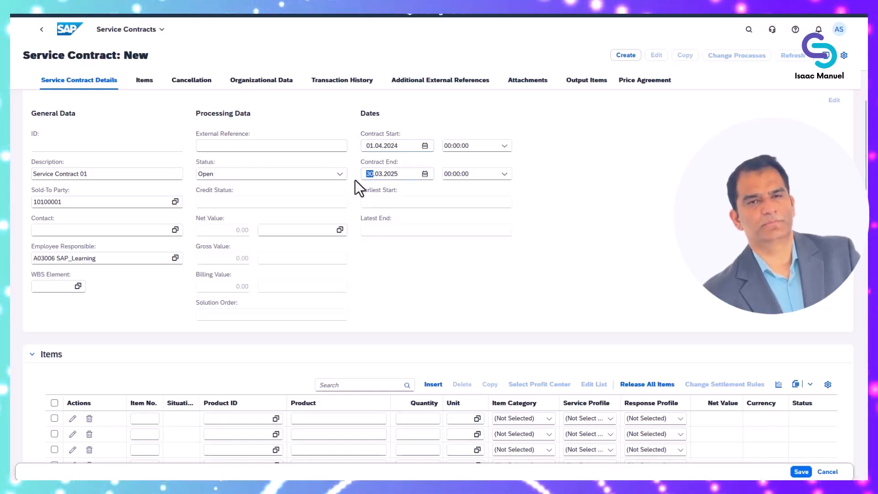
type("01")
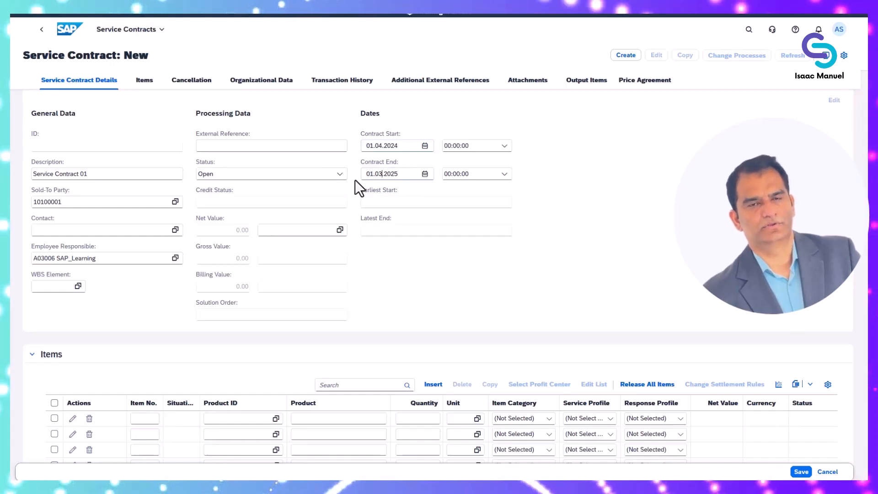
key("BackSpace")
type("4")
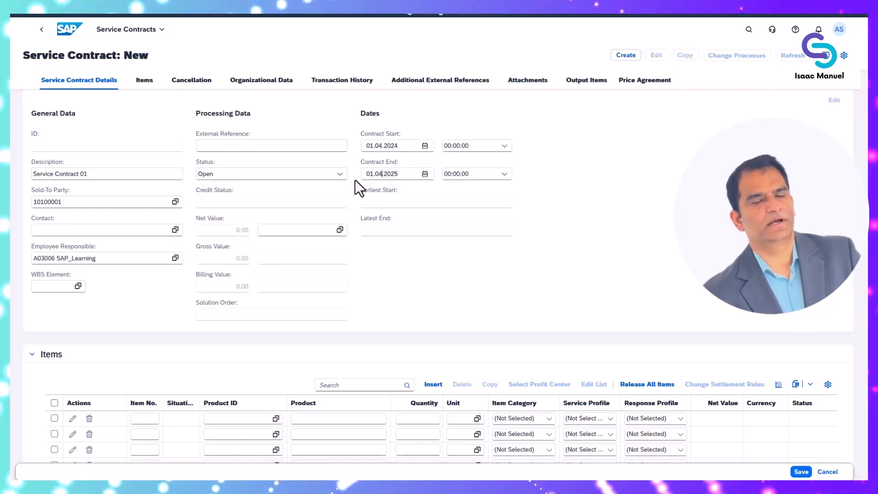
Confirm the header entries and choose the second listed contact person as the contract's contact.
key("Return")
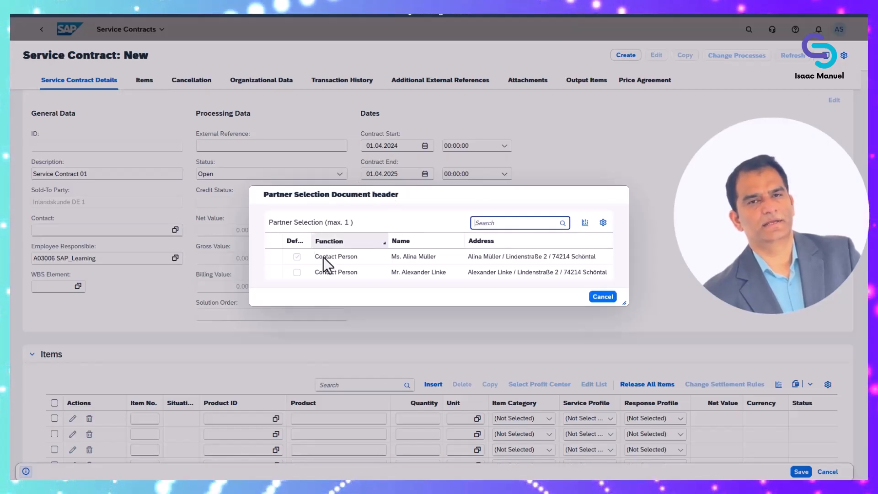
left_click(297, 272)
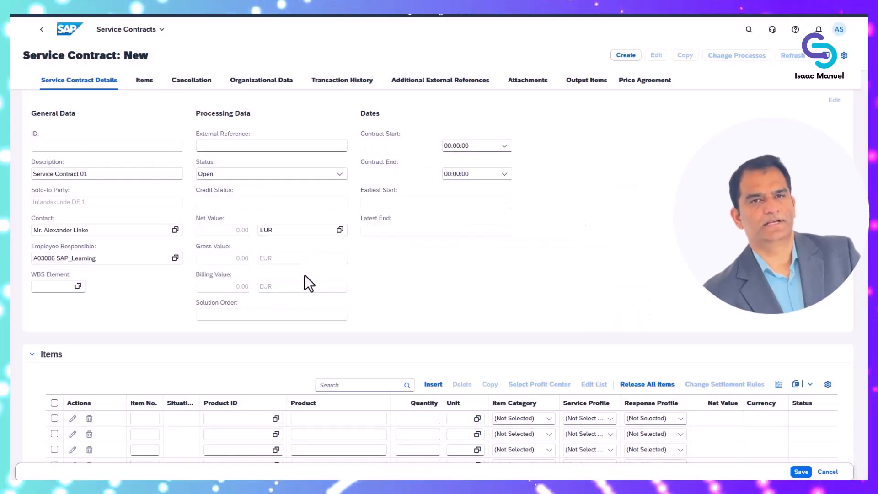
Look over the Items and Organizational Data sections of the new service contract.
scroll(388, 230, "down", 3)
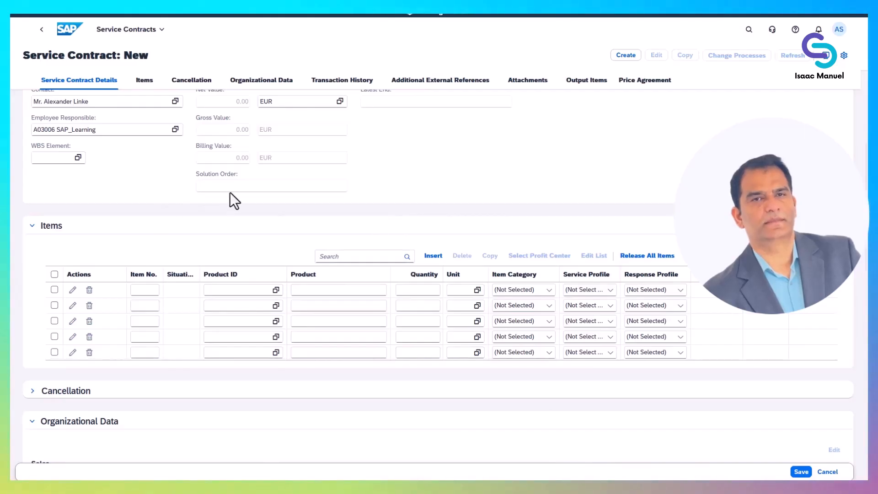
scroll(344, 231, "down", 1)
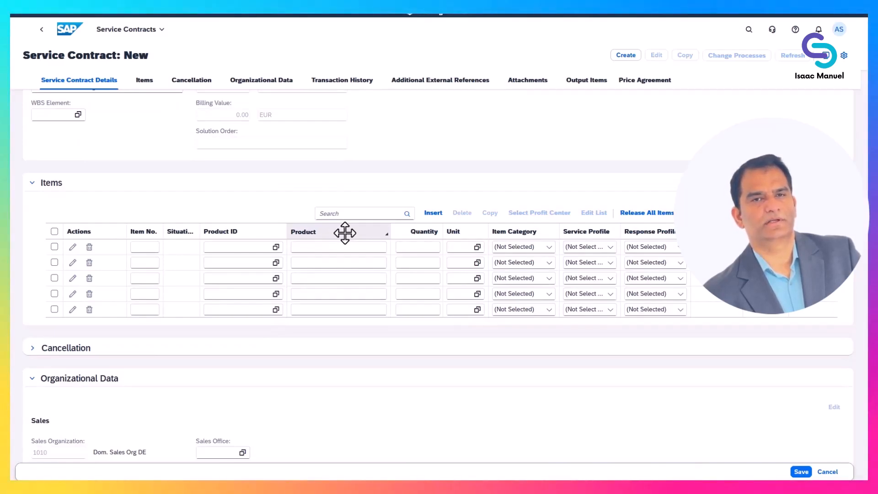
scroll(388, 229, "up", 1)
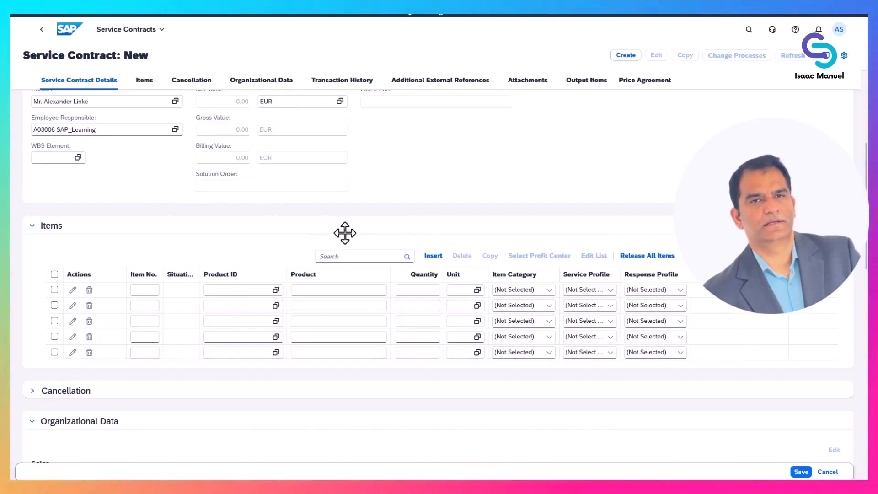
scroll(344, 233, "down", 1)
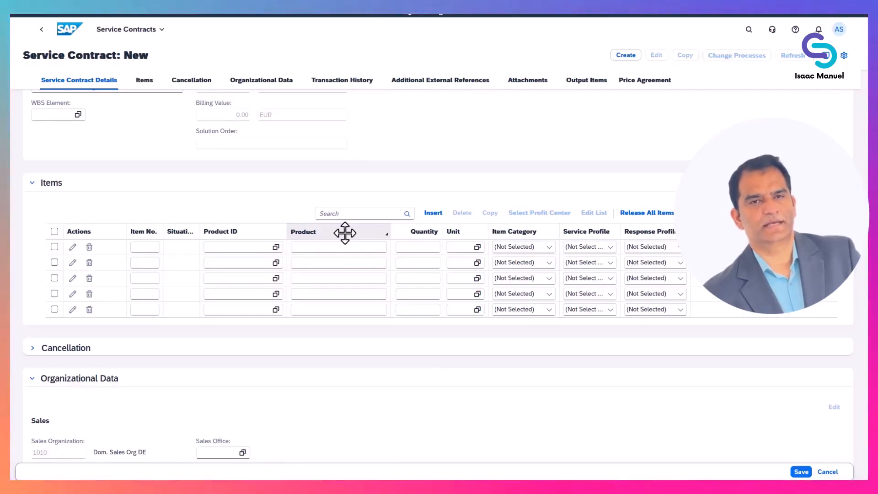
scroll(388, 231, "up", 1)
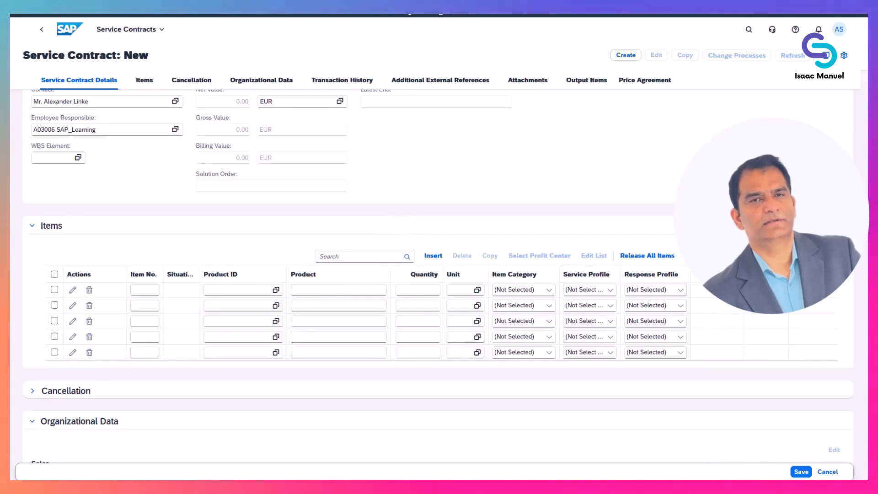
scroll(344, 233, "down", 1)
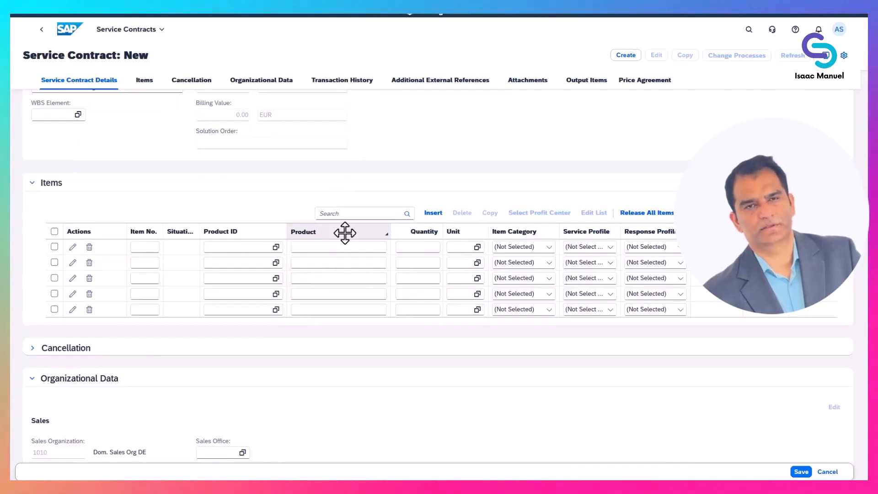
scroll(389, 231, "up", 1)
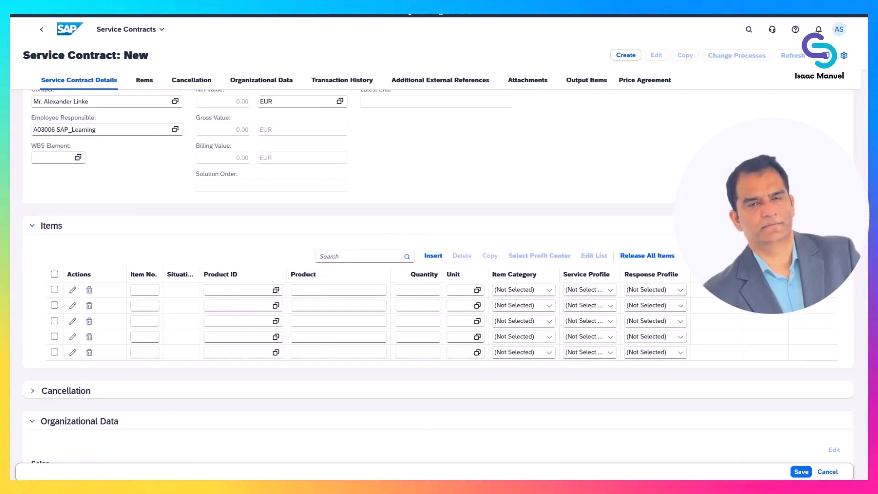
scroll(342, 231, "down", 1)
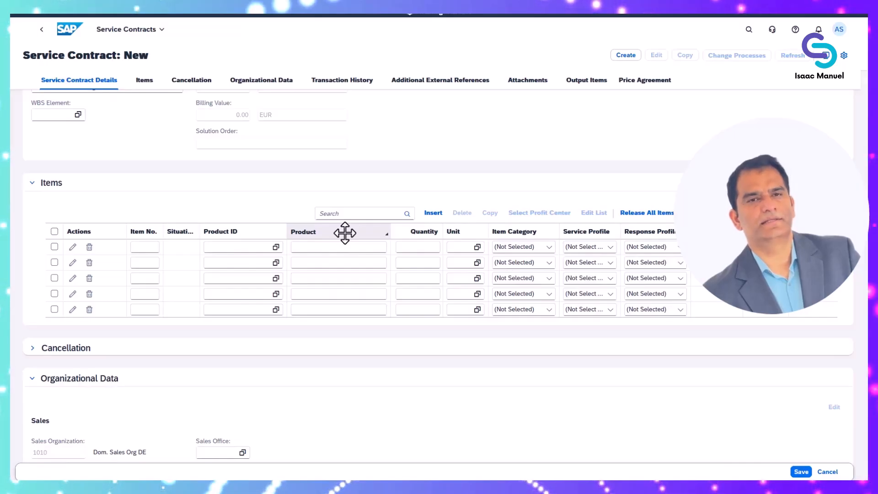
Add product srv_contract as the first item with quantity 1 and item category SC Itm (Pri. Adptn.), accepting the irreversible selection.
left_click(245, 247)
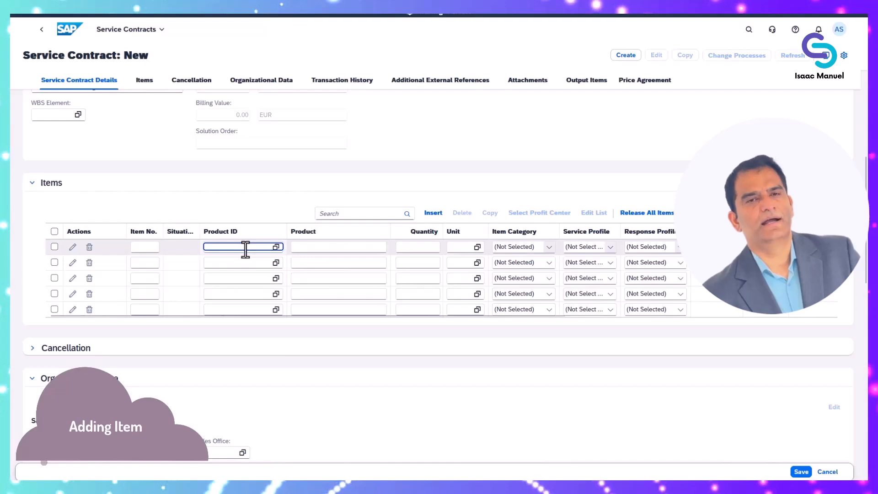
type("srv")
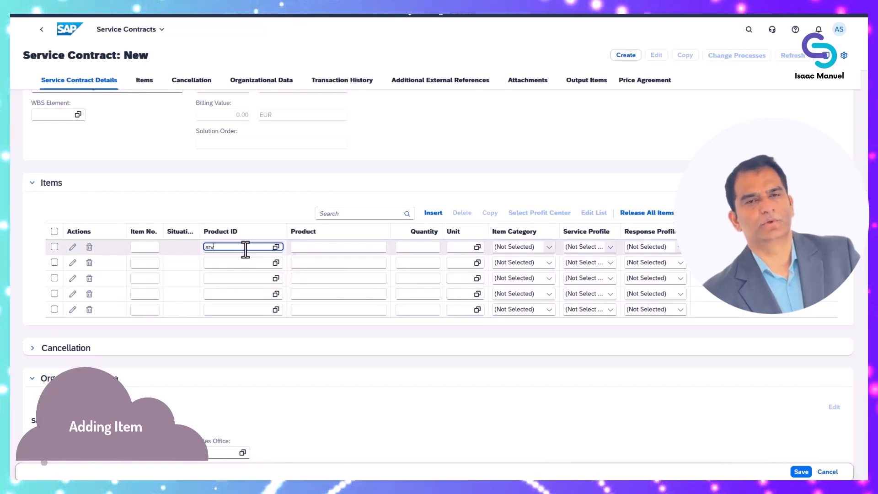
type("_contract")
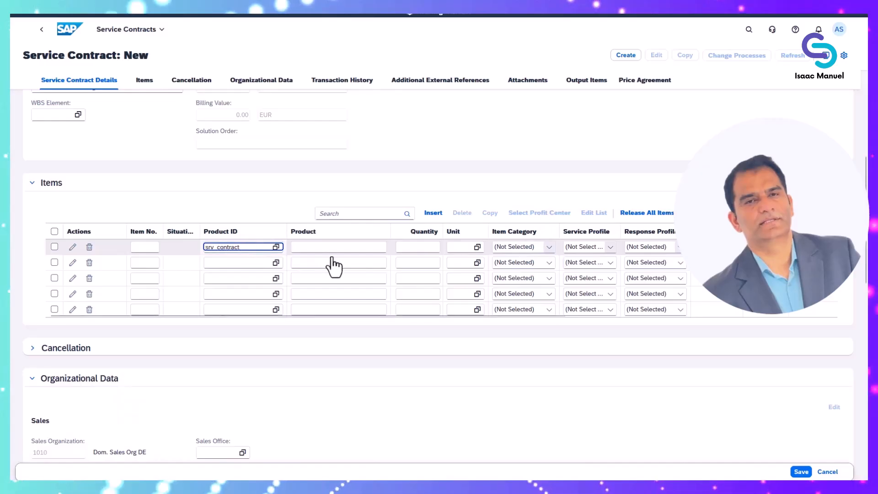
left_click(432, 246)
type("1")
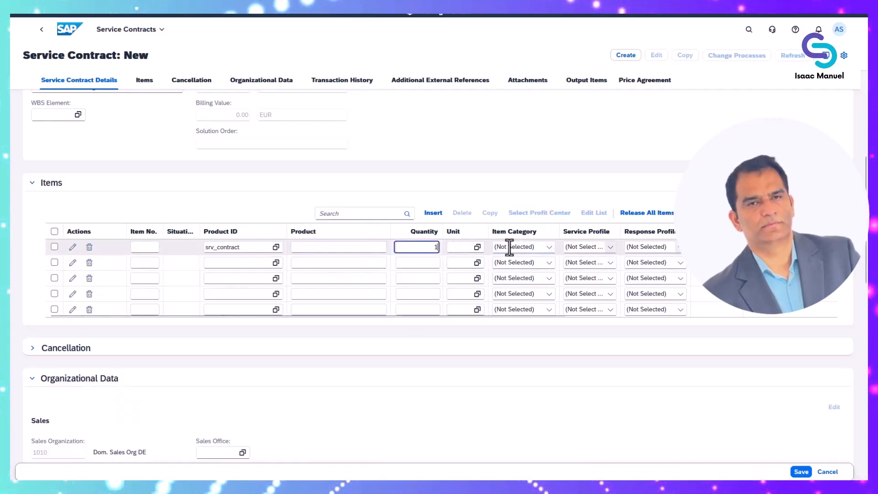
left_click(552, 247)
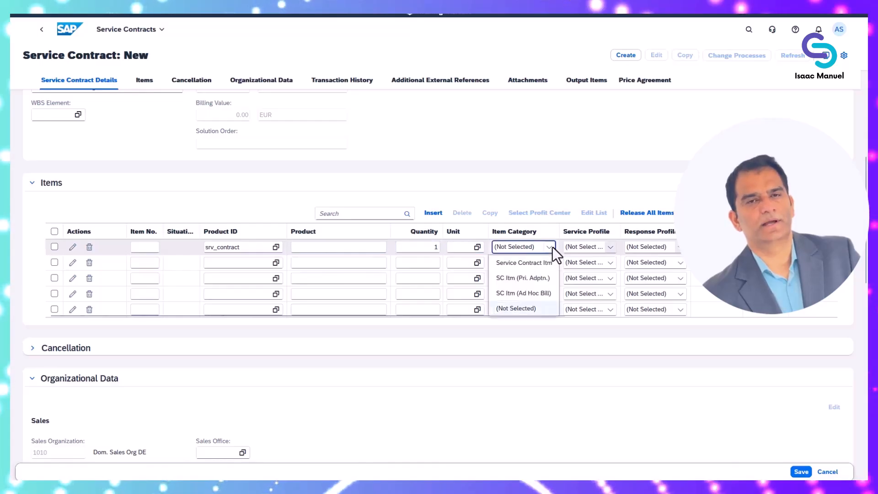
left_click(536, 277)
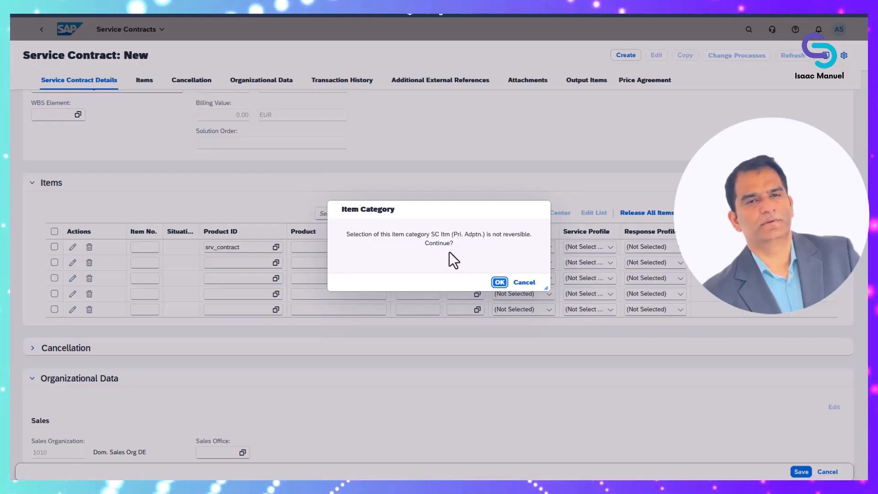
left_click(499, 282)
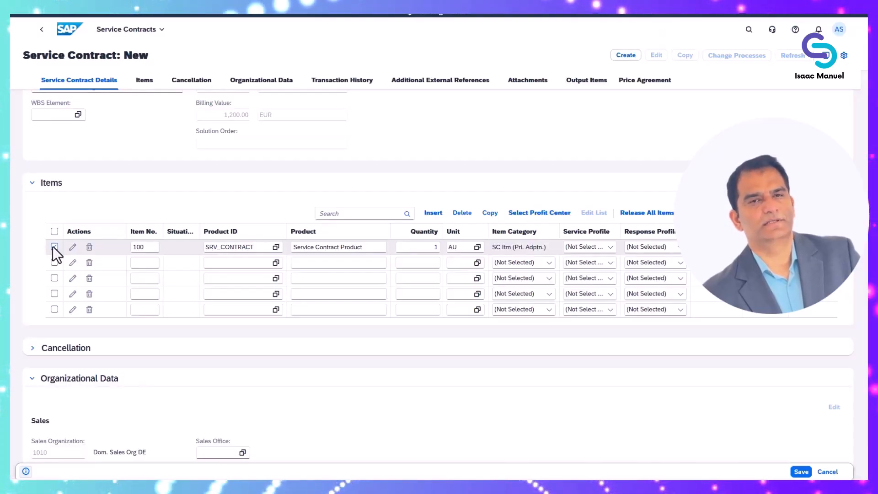
Review item 100's details, its billing plan and the price details of the settlement period starting 01.04.2024, and return to the contract.
left_click(54, 246)
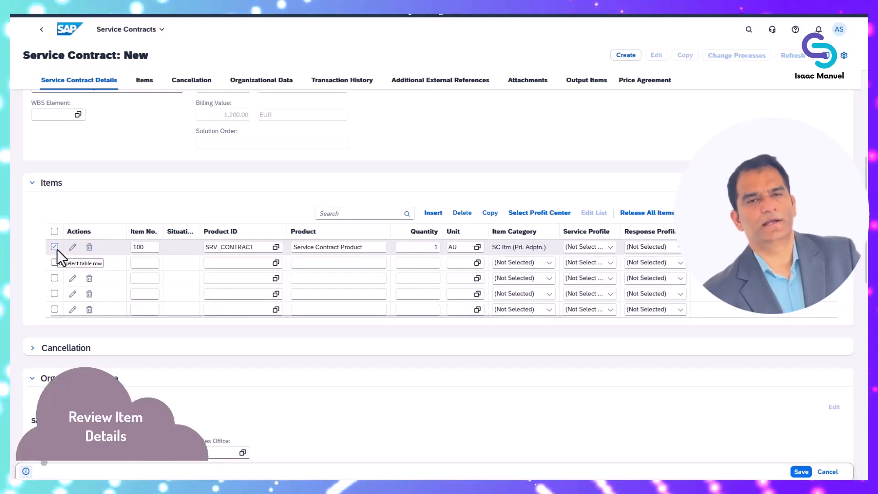
left_click(73, 247)
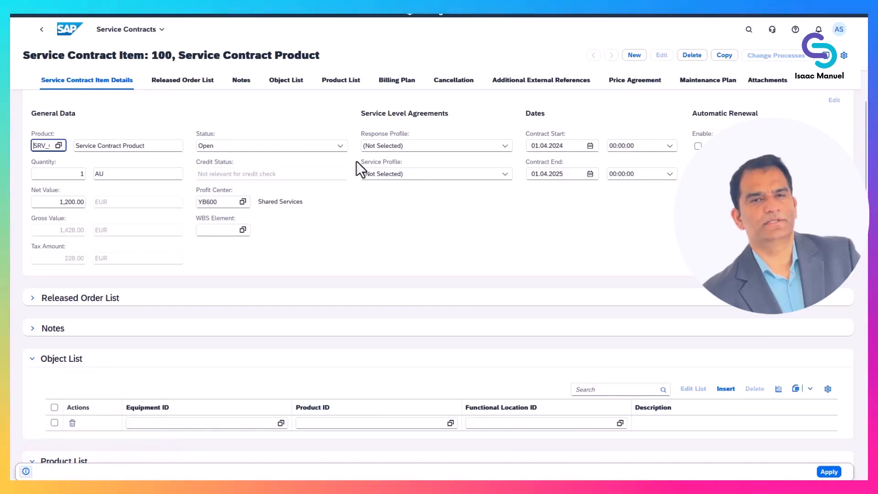
left_click(397, 84)
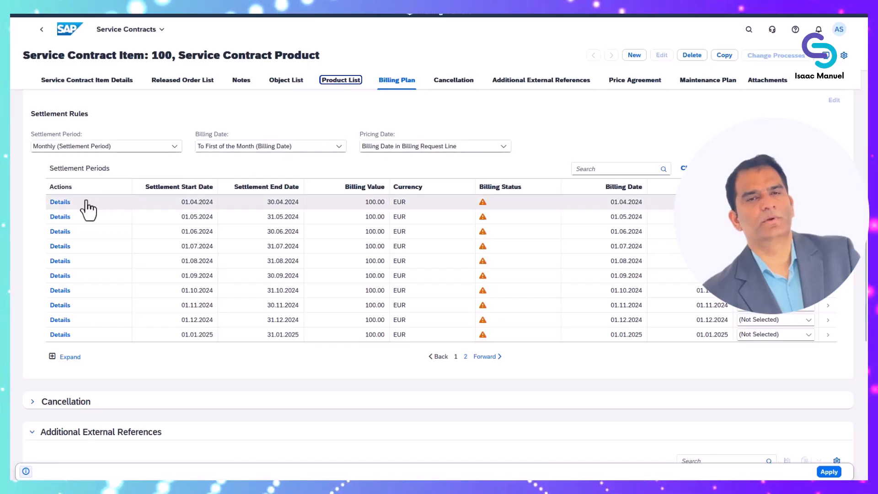
left_click(67, 221)
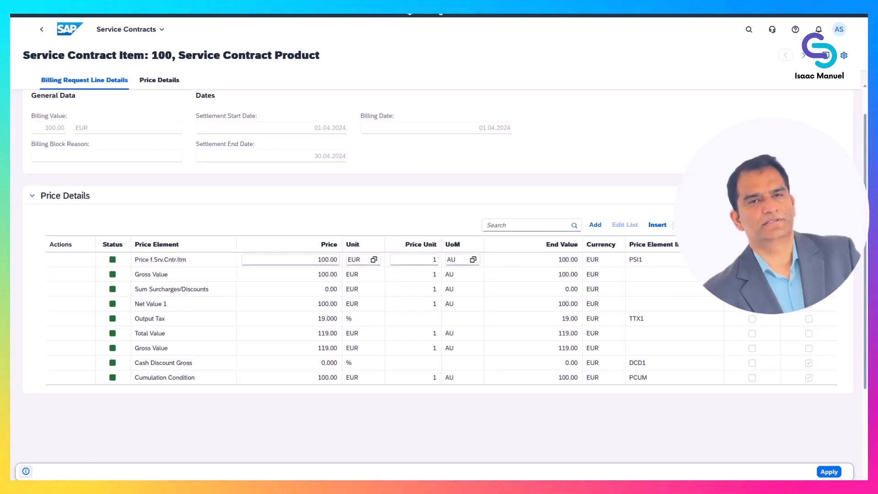
left_click(829, 471)
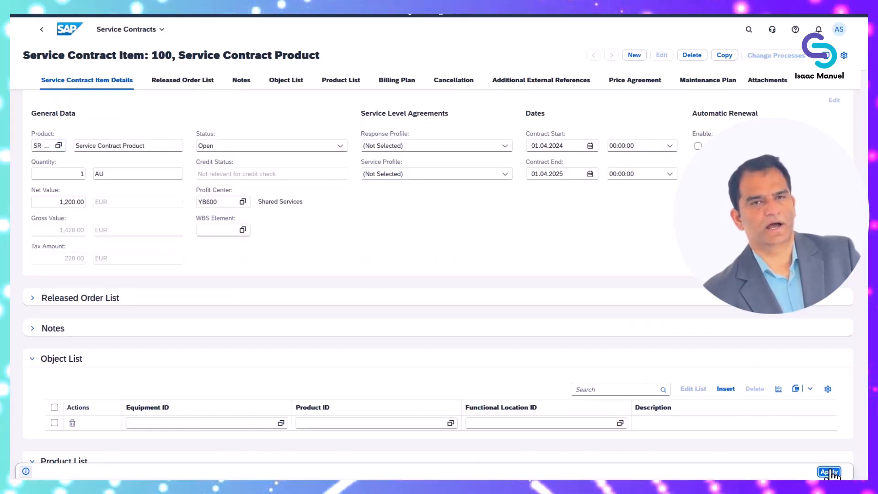
left_click(829, 472)
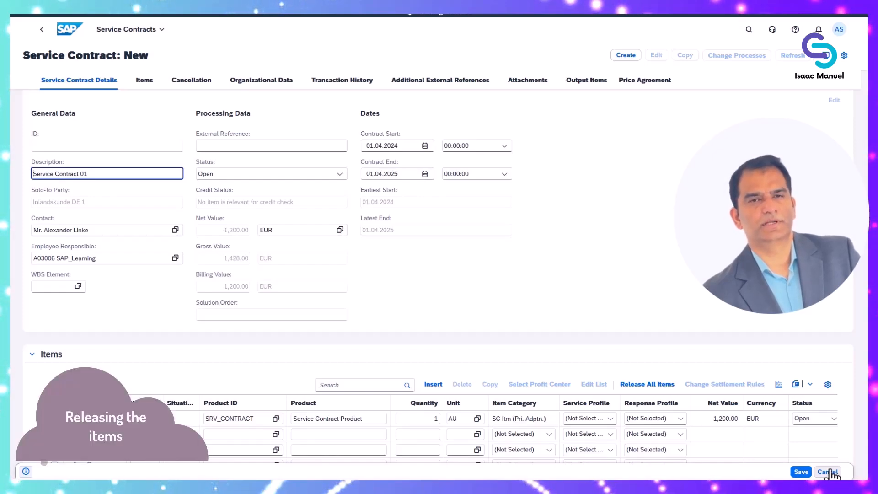
Release all items of the new service contract, save it and check the save message.
left_click(148, 82)
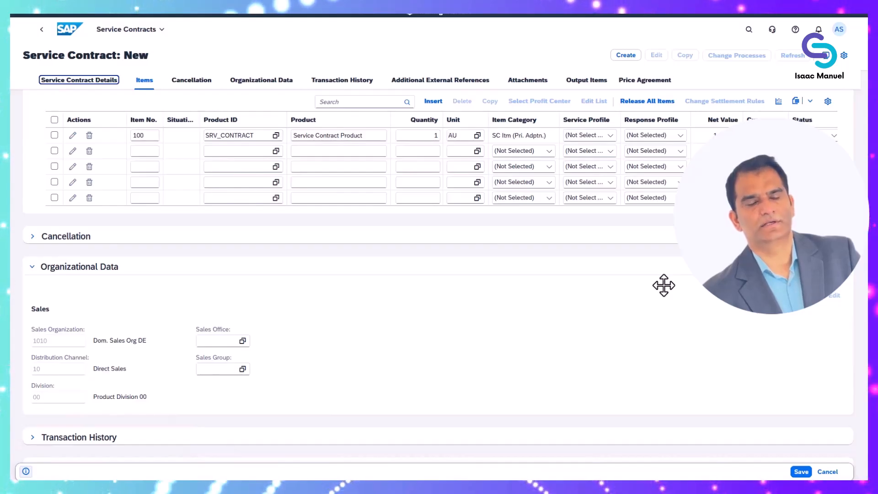
left_click(662, 104)
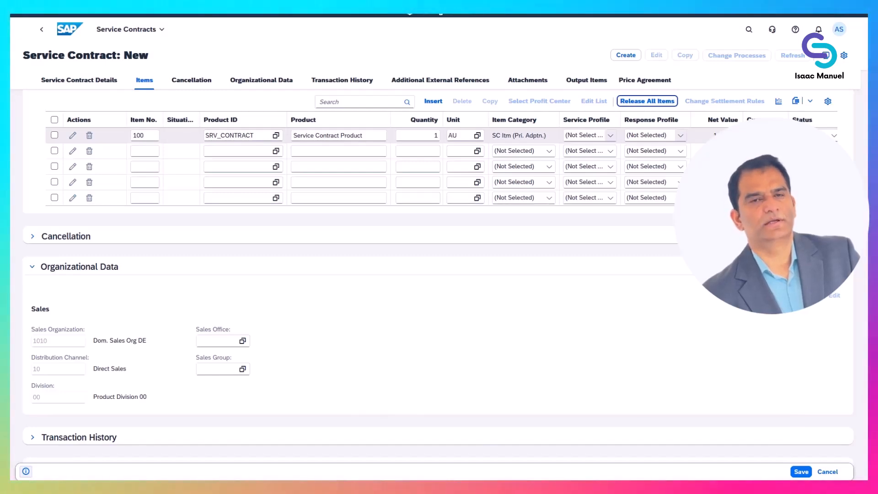
left_click(801, 471)
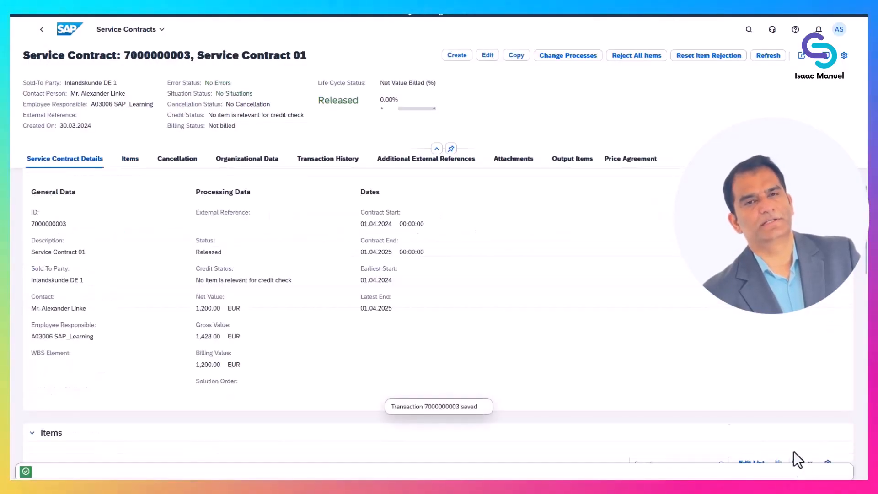
left_click(28, 469)
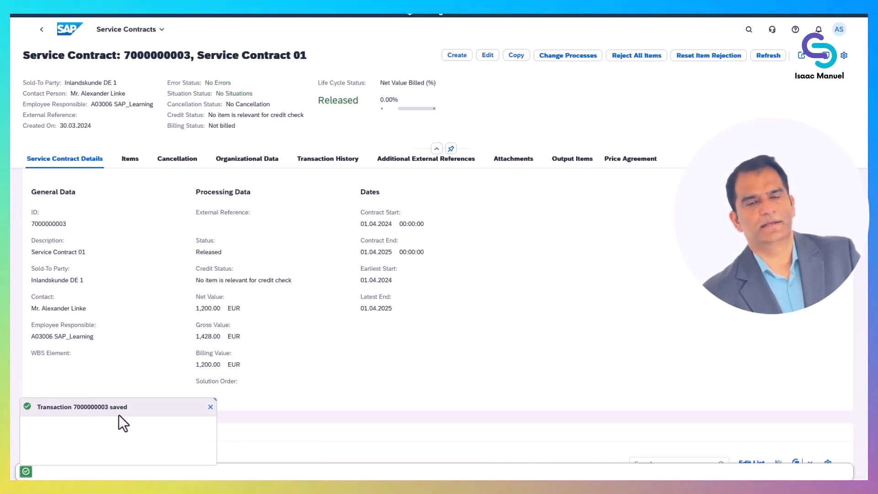
List the existing contracts in Manage Service Contracts and open Service Contract 01 for editing.
left_click(60, 38)
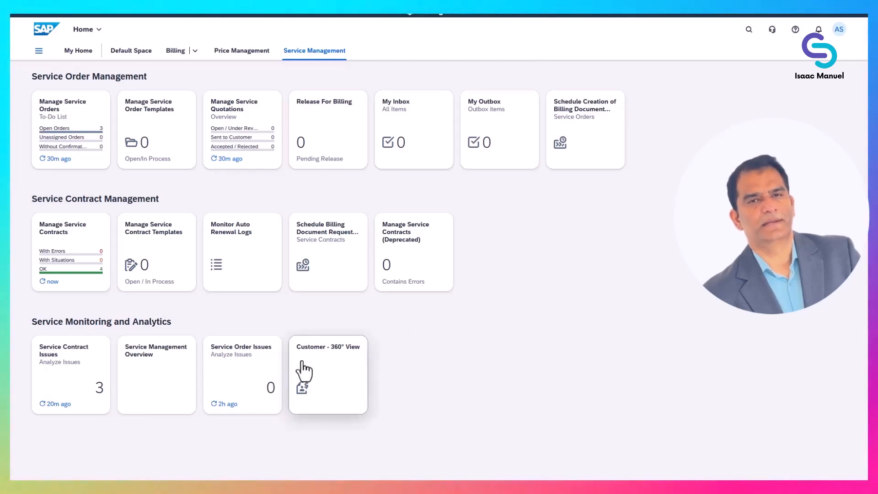
left_click(76, 256)
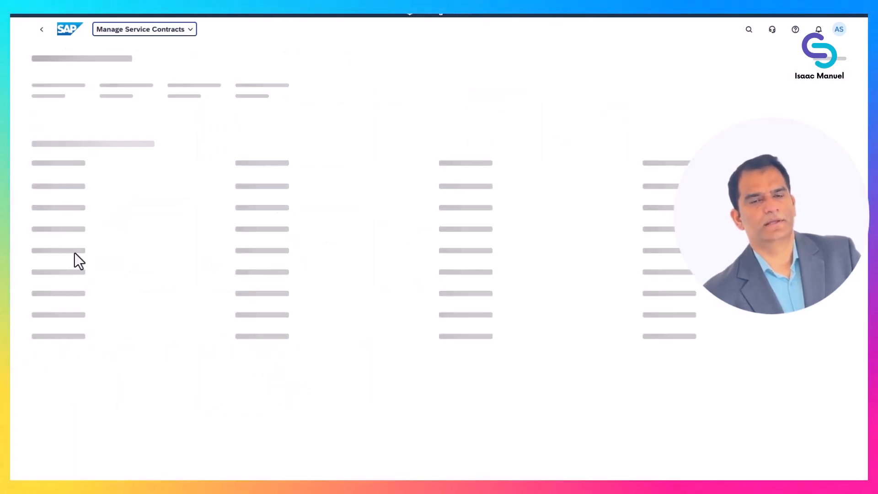
left_click(786, 96)
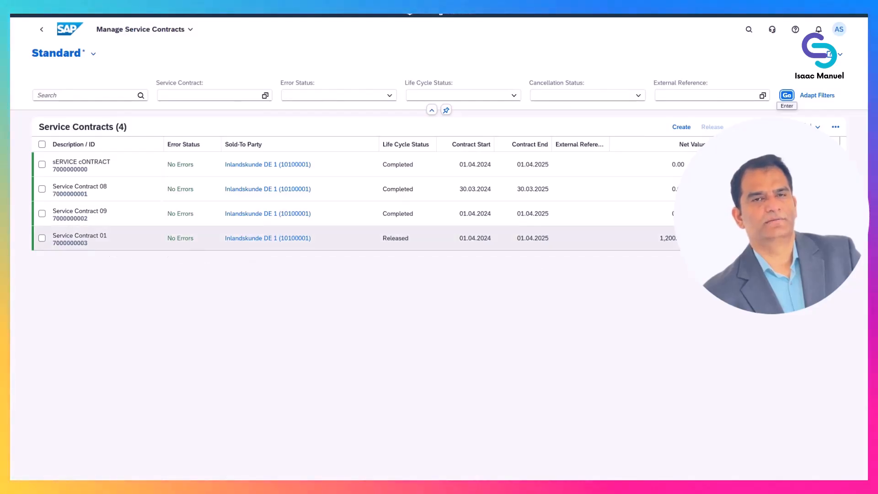
left_click(110, 239)
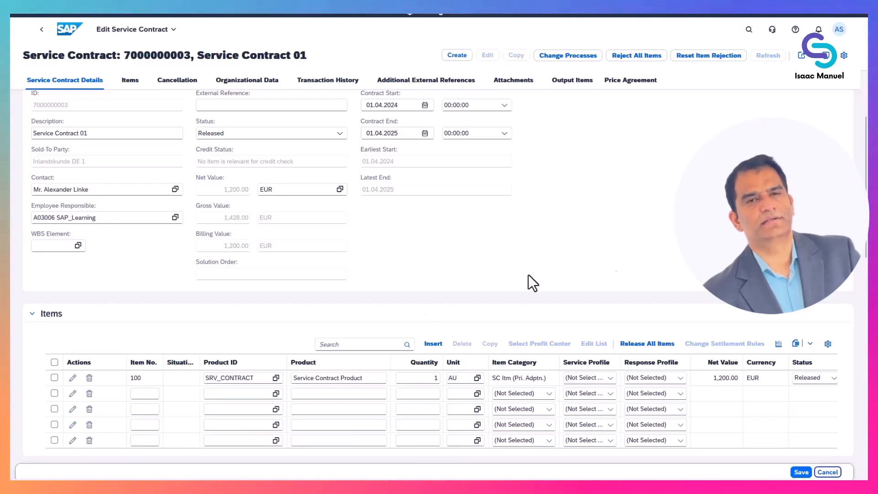
Start a new price agreement for item 100 with condition type MtrlPr.in Serv.Cntr (PSC0) and access Doc.Cat./ID/ItmNo. Doc/Material (010).
left_click(72, 377)
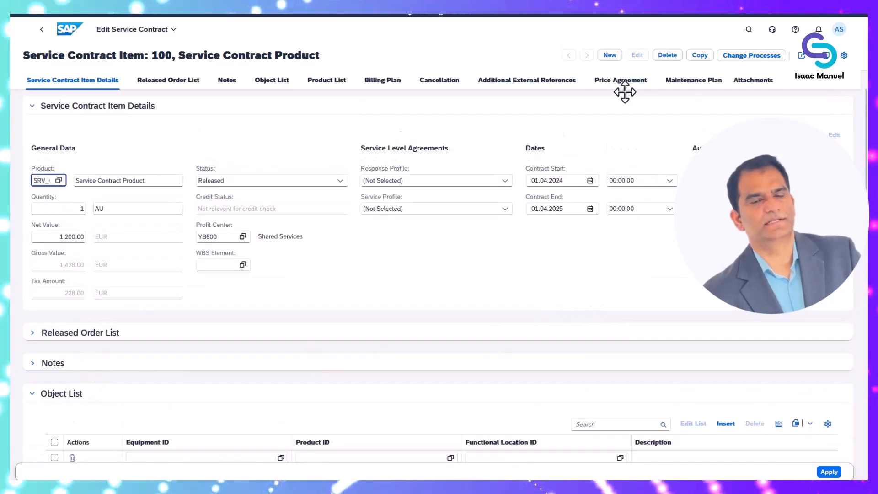
left_click(625, 84)
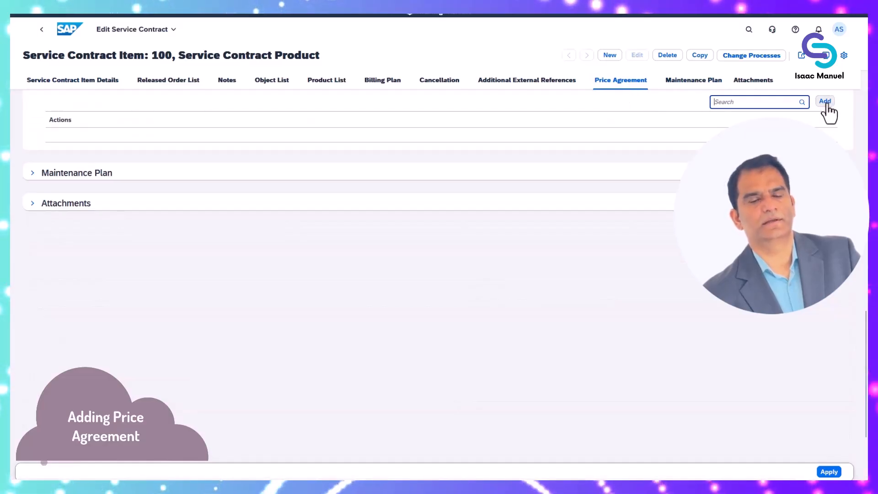
left_click(826, 105)
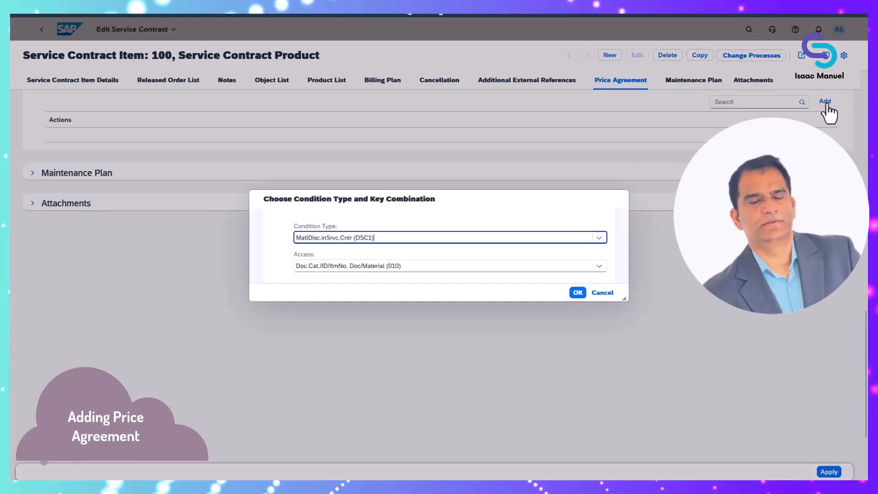
left_click(599, 238)
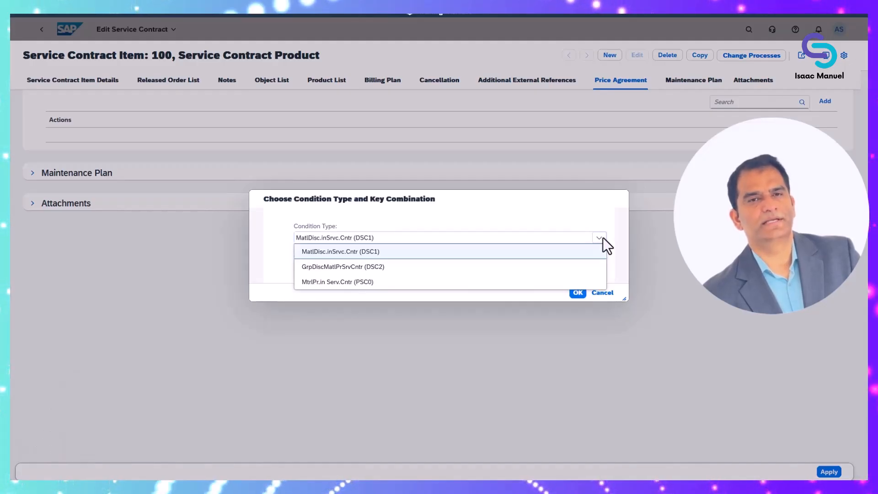
left_click(442, 284)
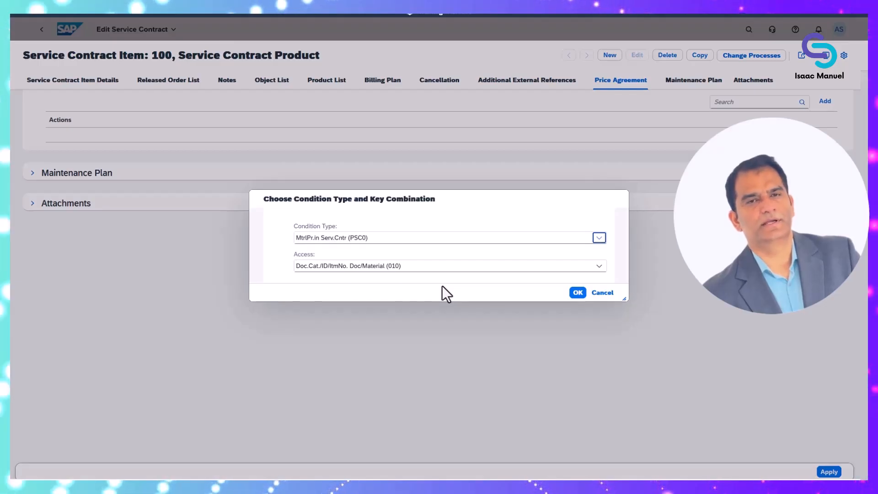
left_click(579, 295)
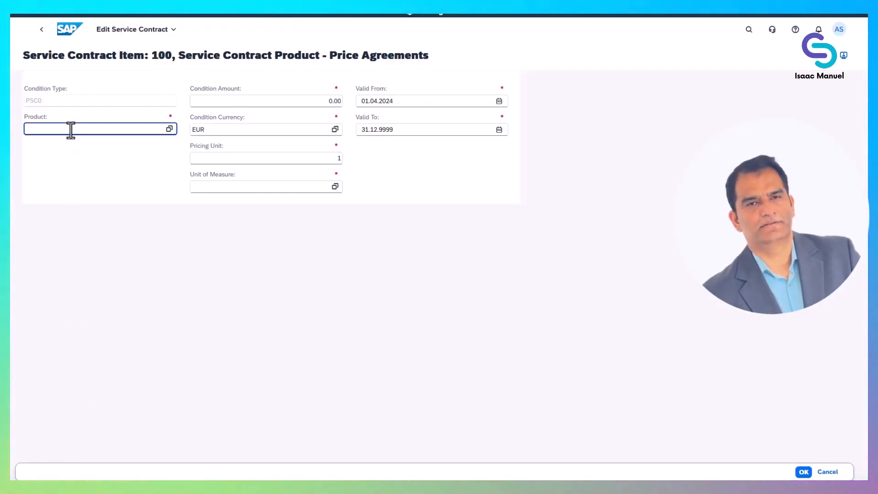
Fill in the price agreement with product SRV_01, condition amount 22 EUR and unit of measure HR, and confirm it.
type("RV")
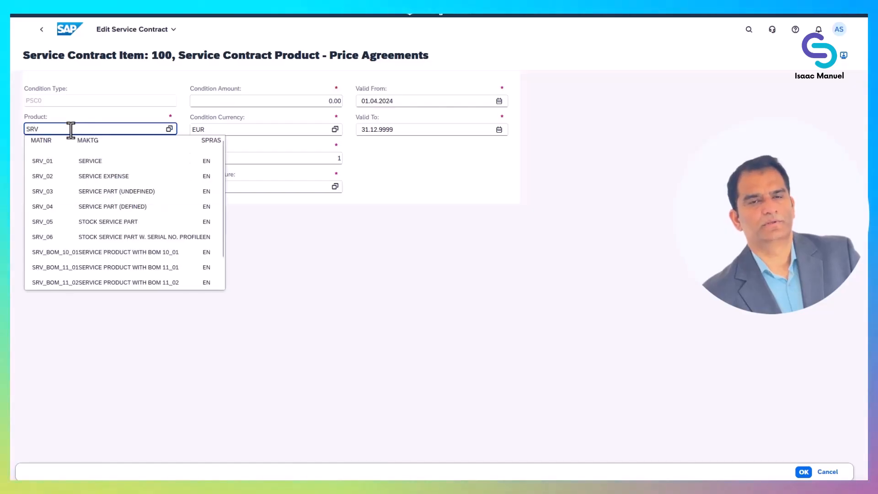
left_click(68, 160)
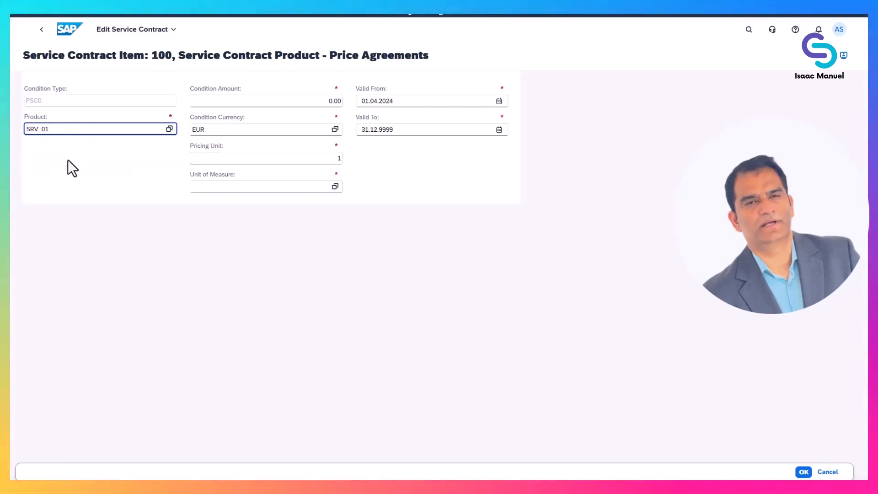
left_click(314, 100)
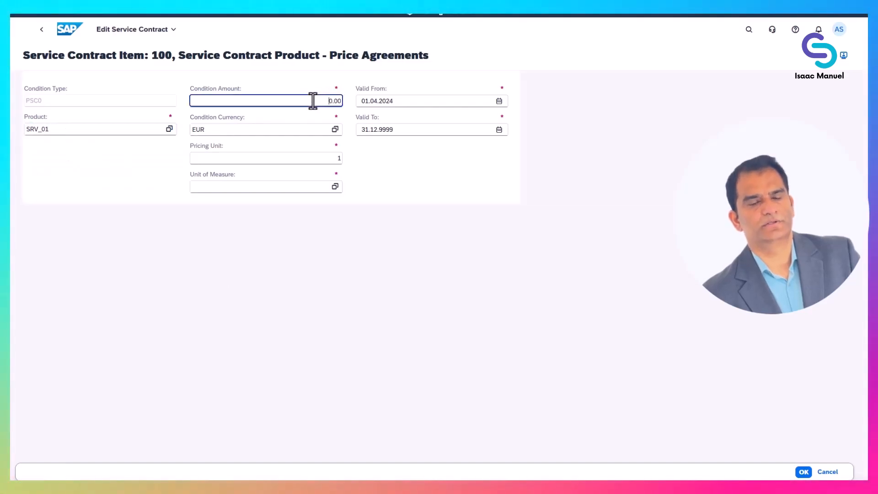
type("22")
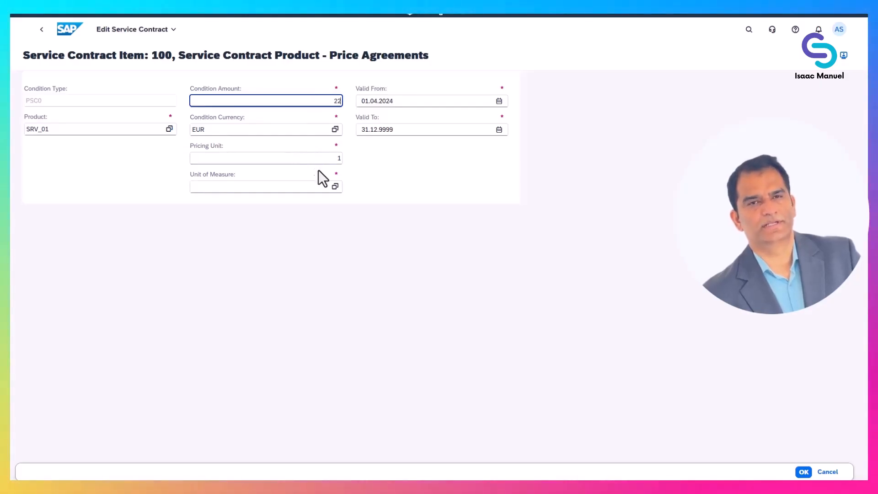
left_click(306, 190)
type("HR")
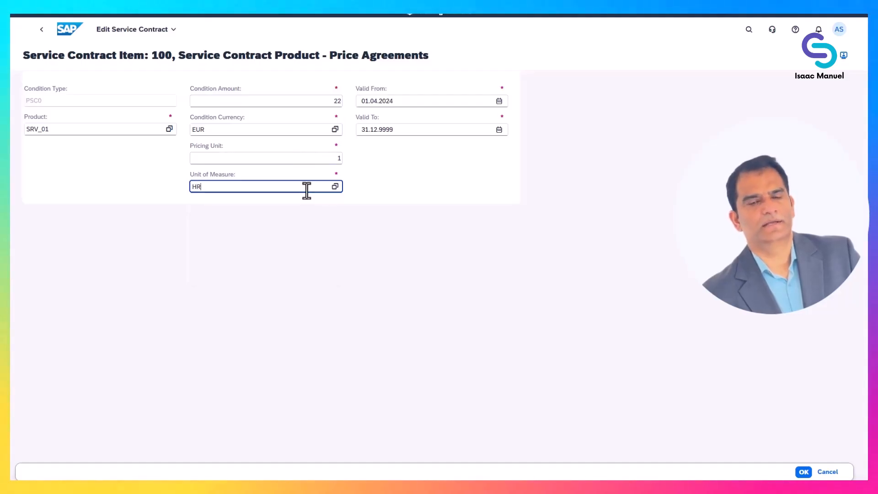
left_click(397, 260)
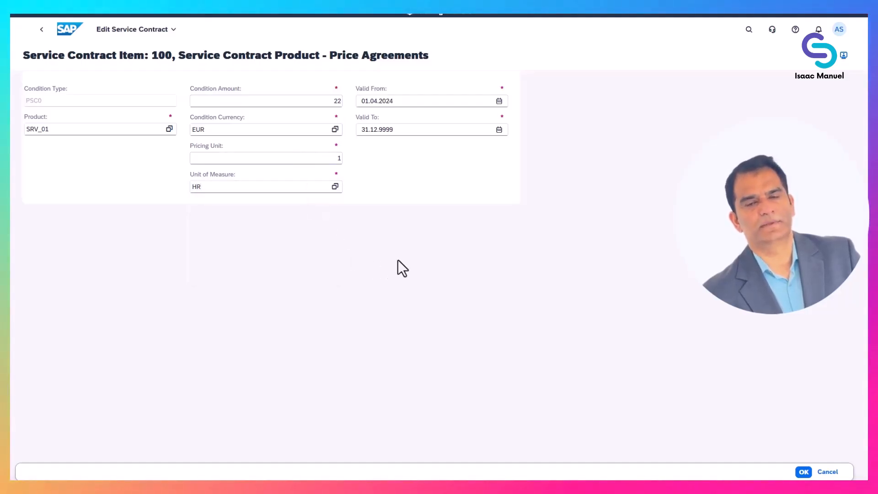
left_click(803, 471)
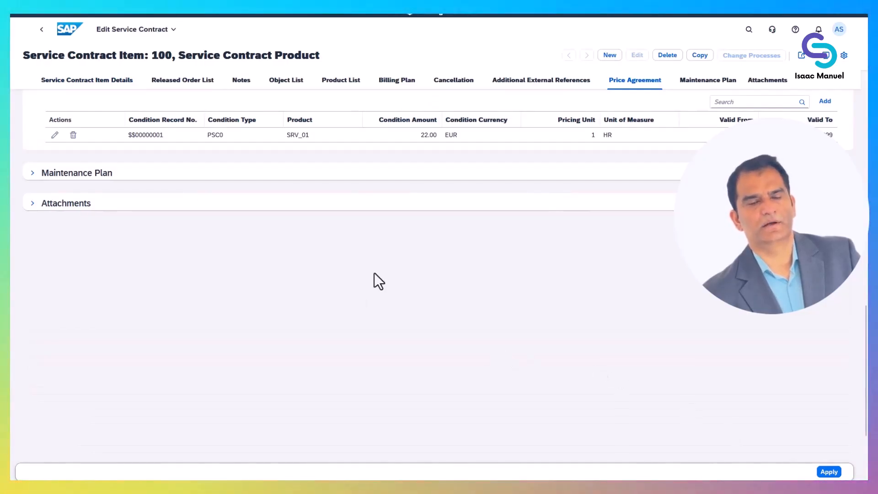
Apply the changes to item 100, release all items again and save the edited contract.
left_click(829, 471)
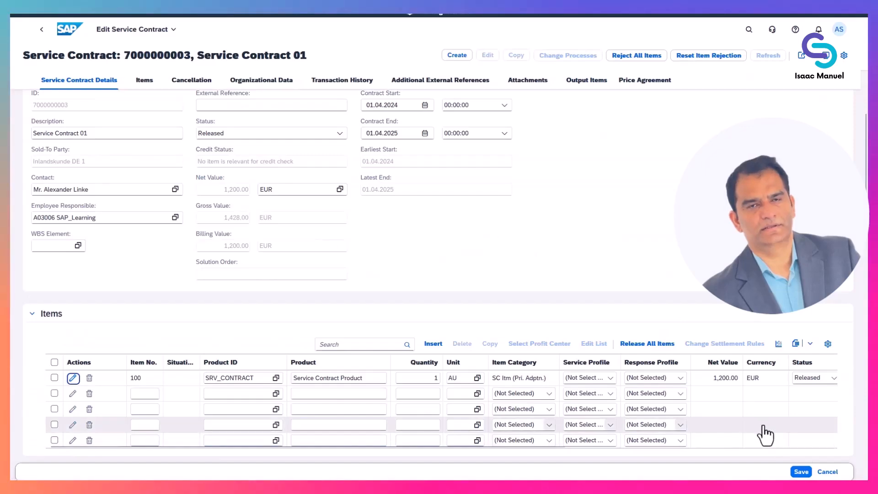
left_click(655, 351)
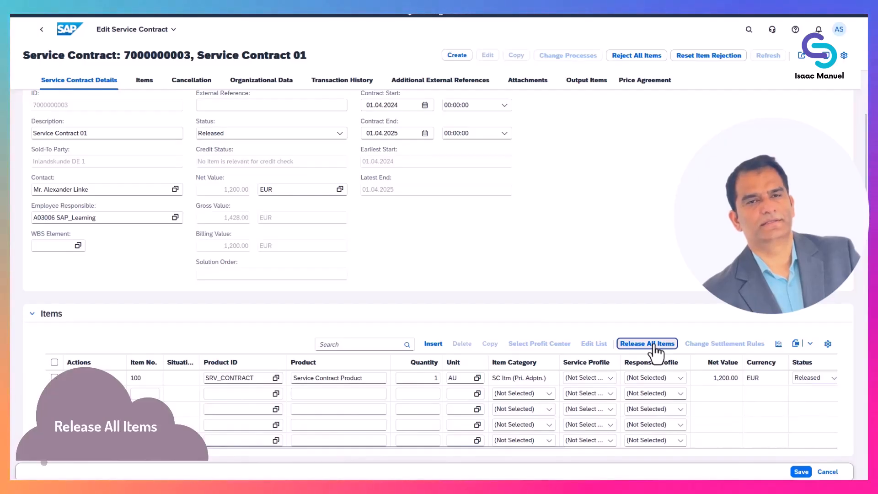
left_click(805, 474)
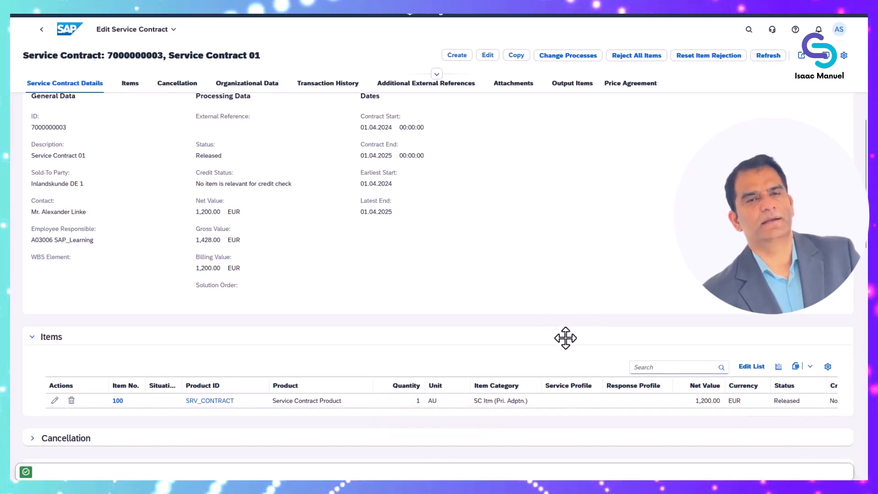
Open Set Material Prices - Sales from Price Management and call up the condition information for condition type PSC0.
left_click(68, 30)
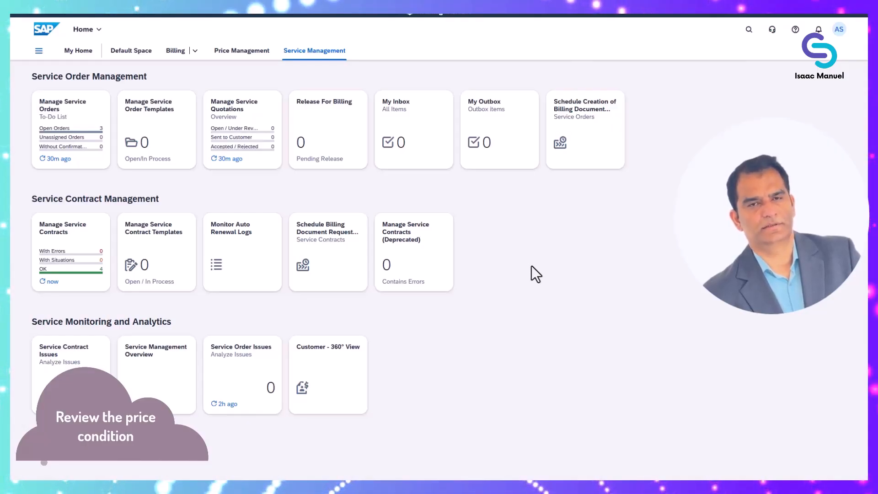
left_click(242, 51)
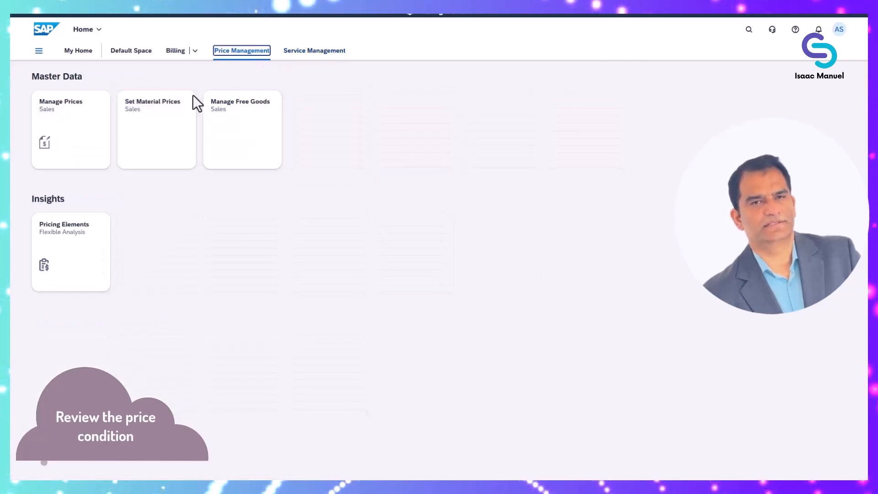
left_click(164, 145)
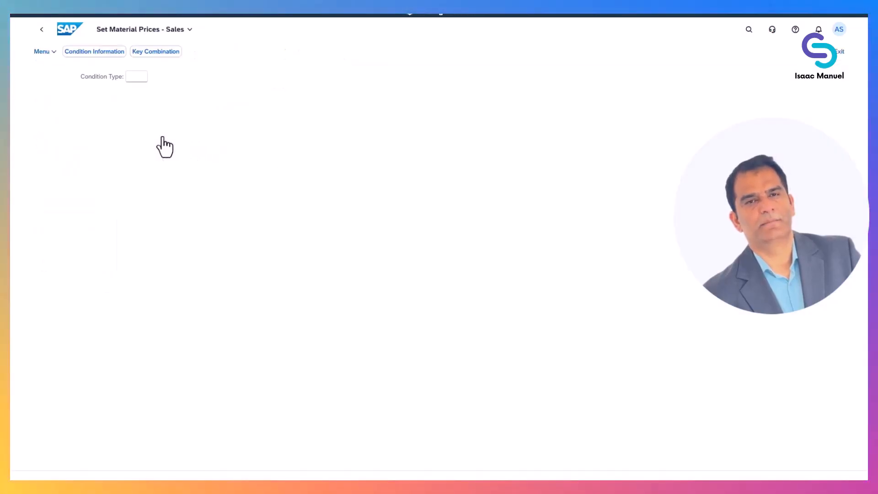
left_click(102, 55)
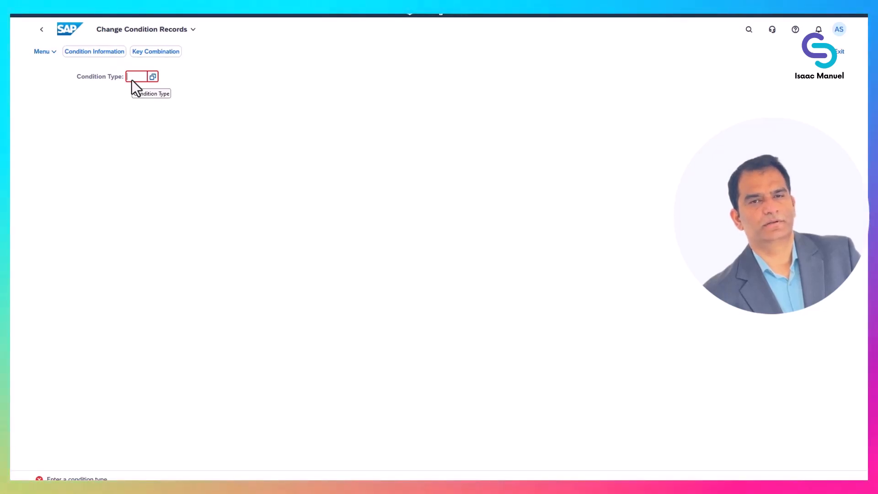
type("ps")
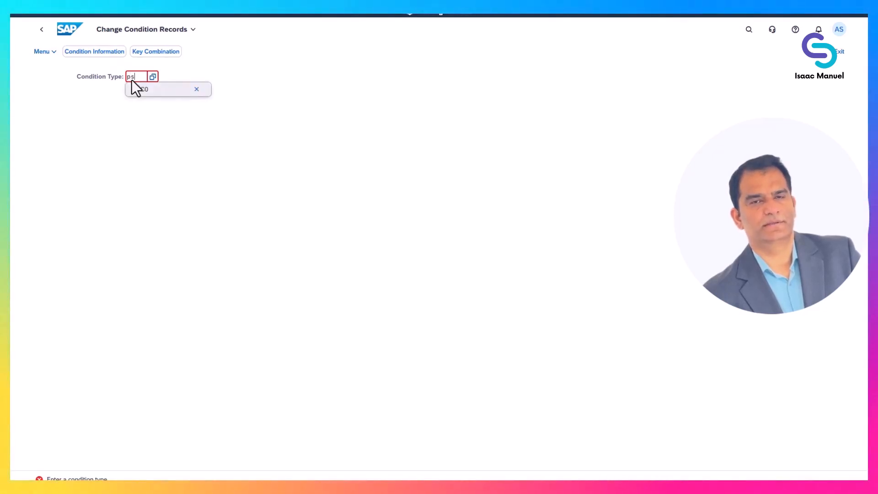
left_click(144, 89)
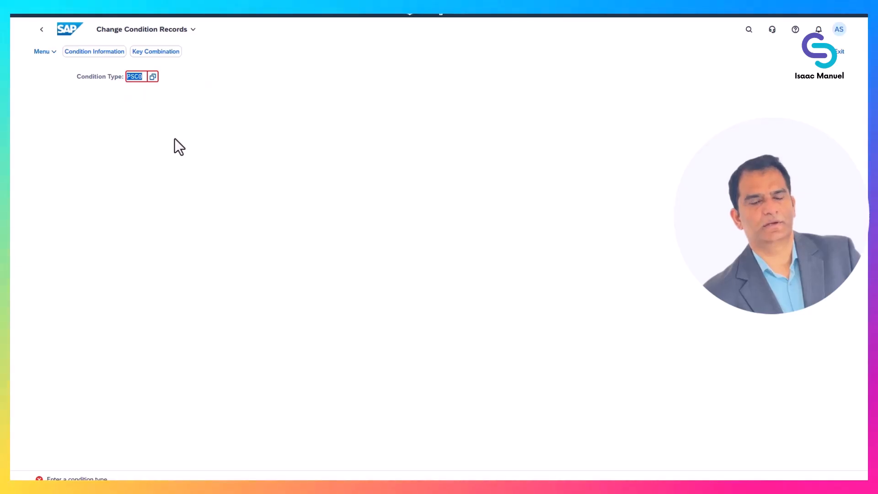
key("Return")
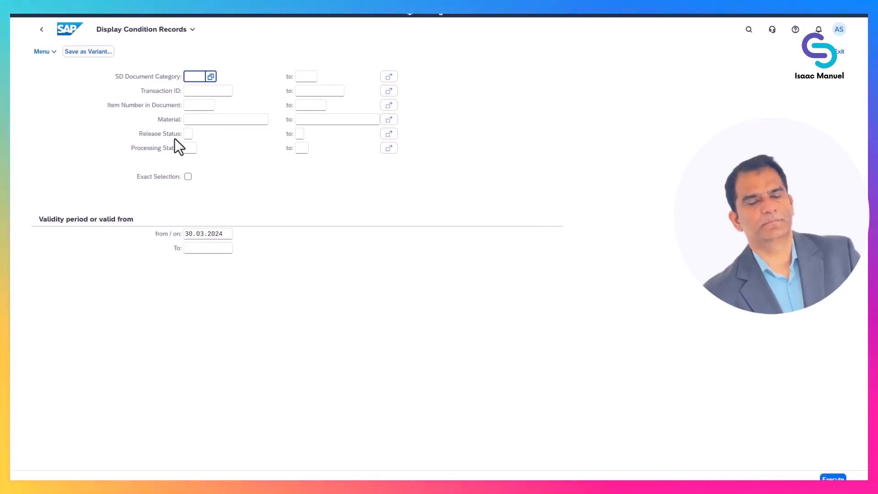
Set the validity start date of the condition record selection to 01.04.2024.
left_click(191, 232)
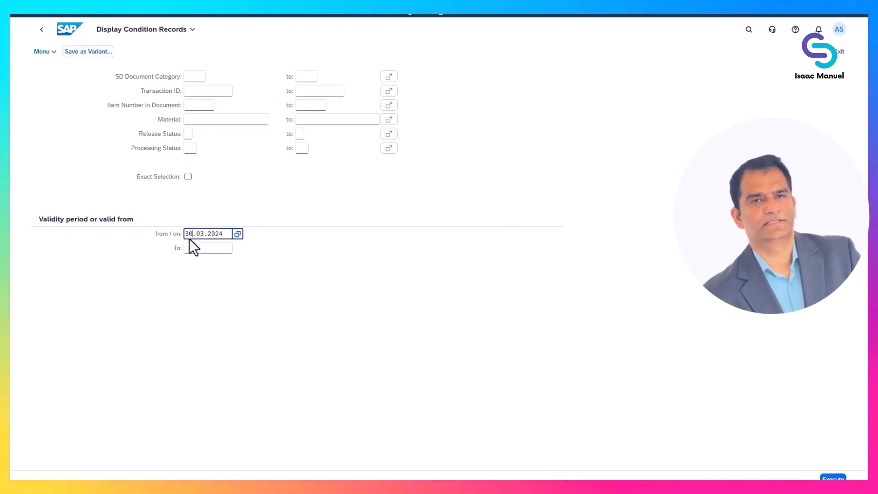
key("BackSpace")
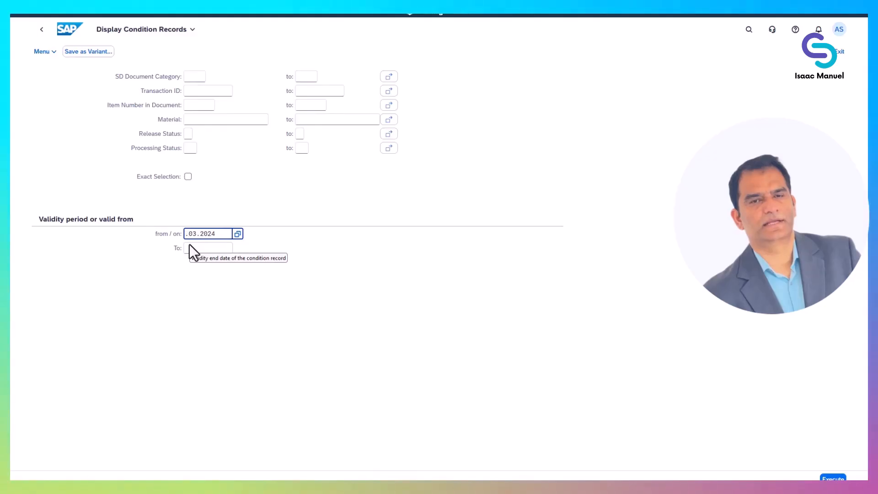
type("1")
key("Right")
key("Right")
key("Right")
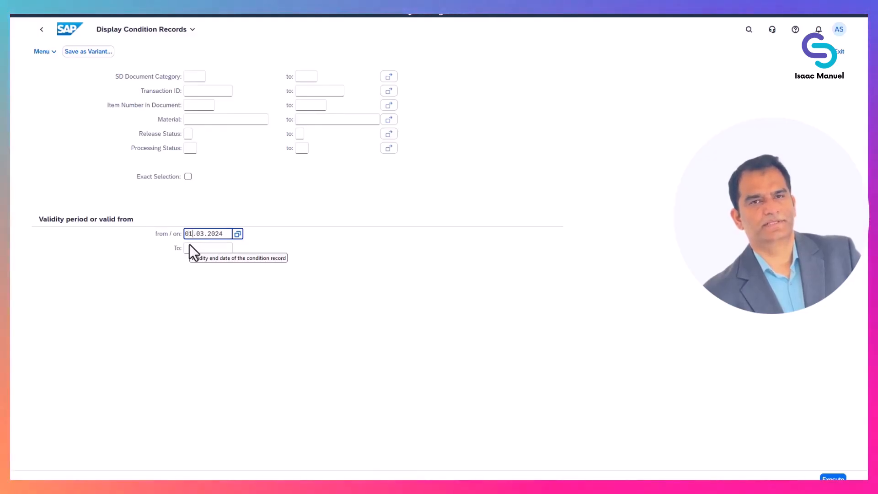
key("BackSpace")
type("4")
Restrict the selection to material SRV_01, list the condition records and mark the one belonging to Service Contract 01.
left_click(215, 119)
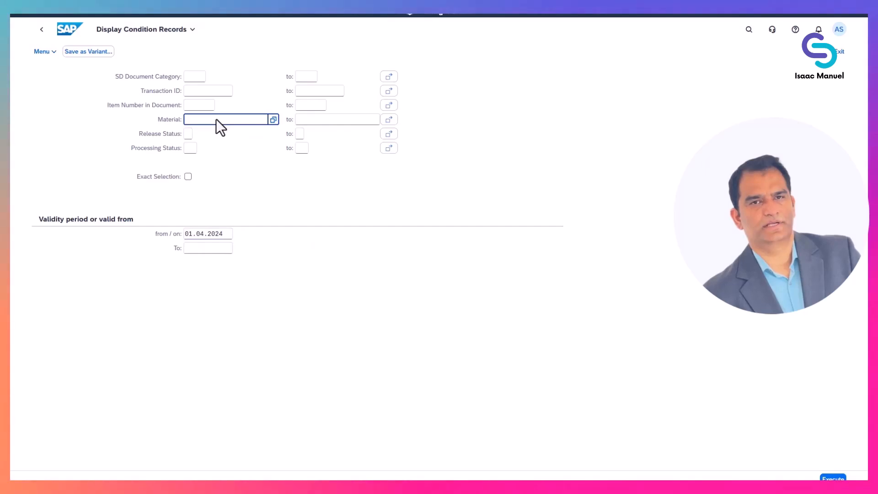
type("srv")
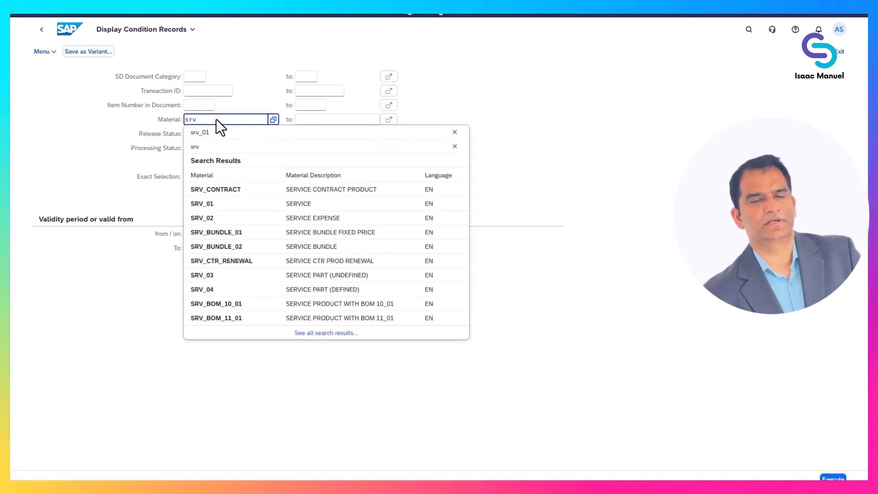
type("_01")
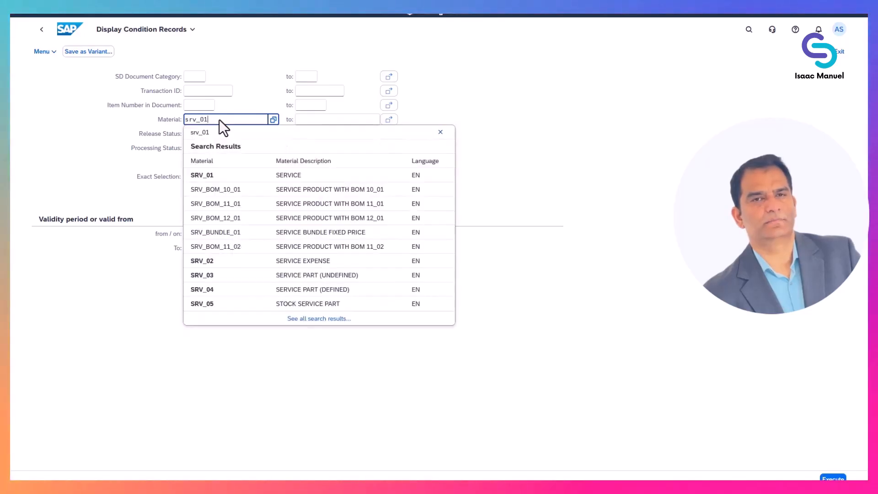
left_click(226, 176)
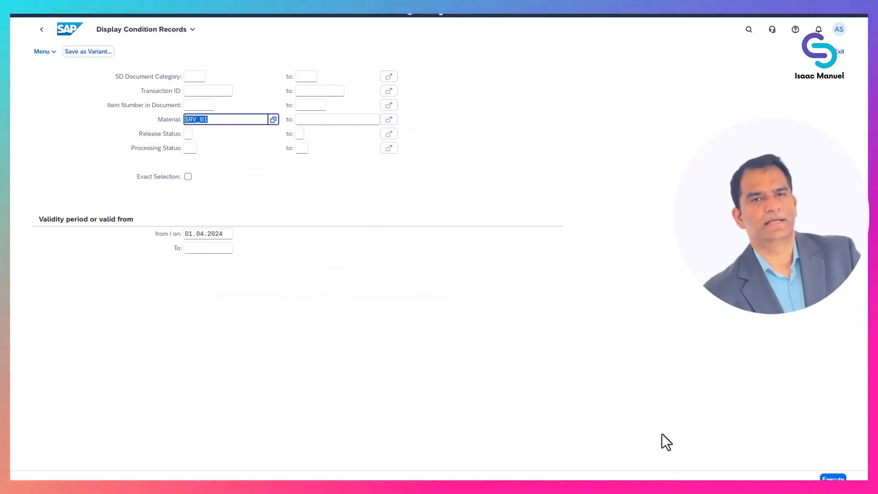
left_click(823, 475)
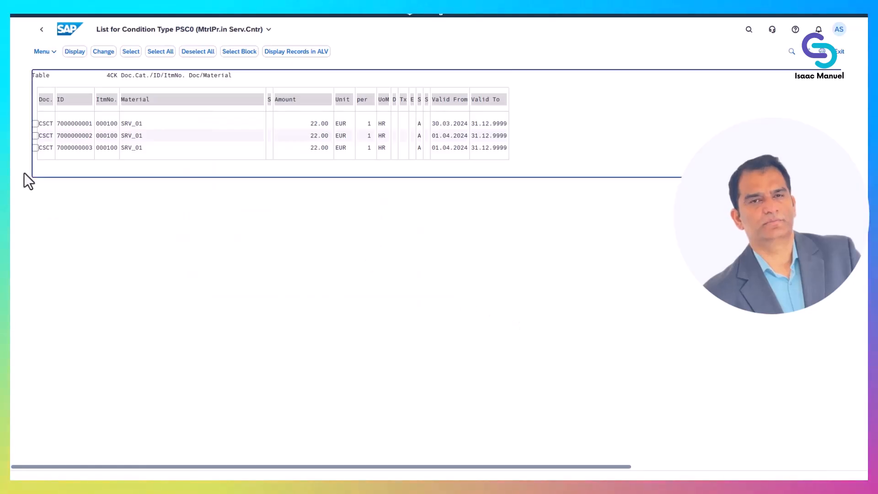
left_click(35, 148)
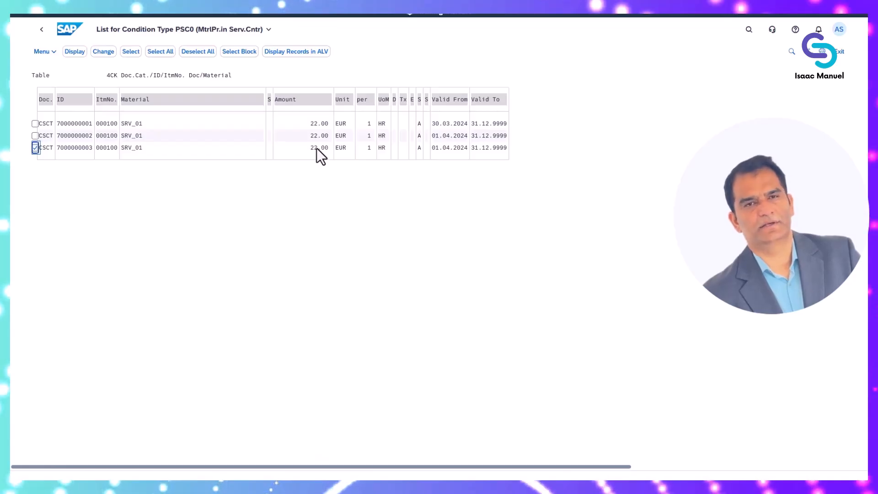
Leave the condition list for the home page, discarding unsaved data, and open Manage Service Orders.
left_click(68, 31)
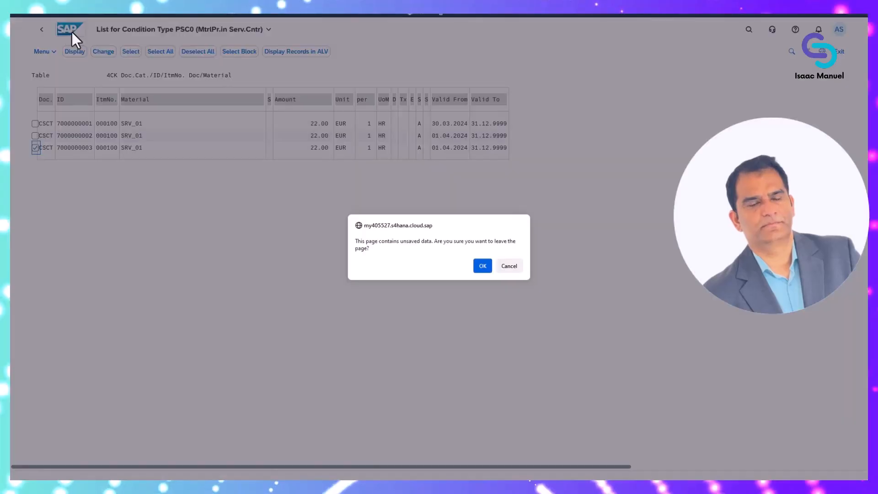
left_click(477, 266)
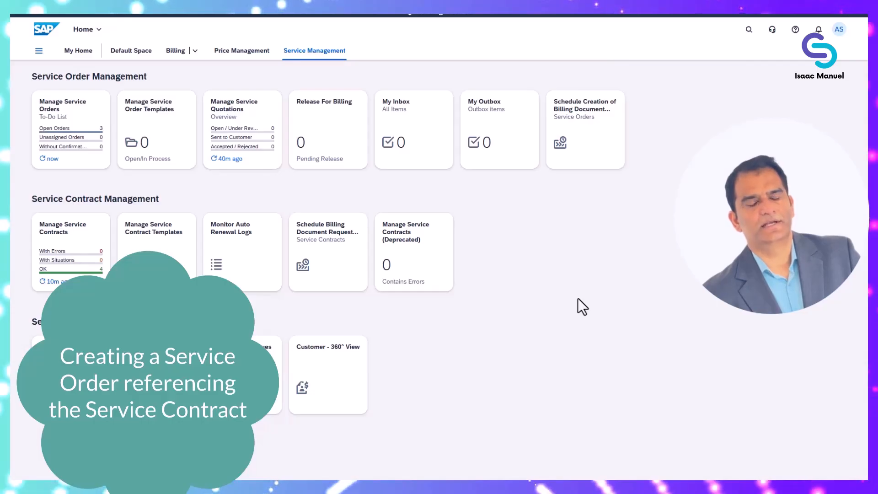
left_click(58, 142)
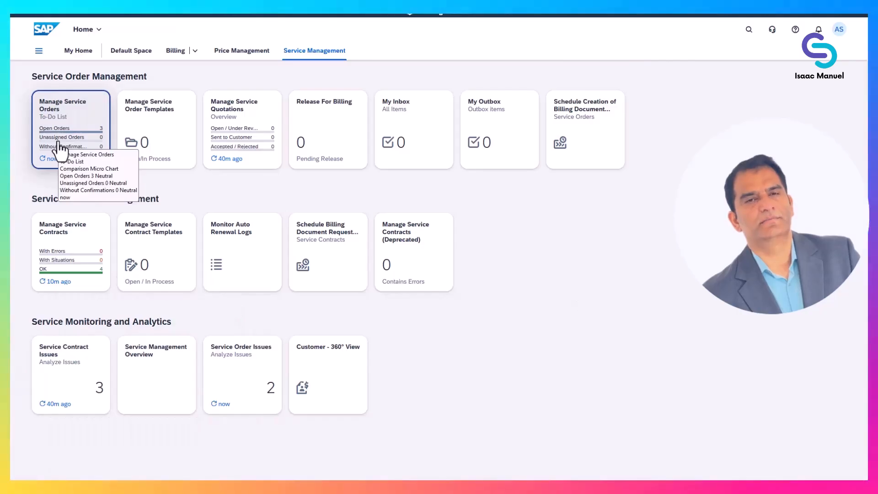
left_click(59, 146)
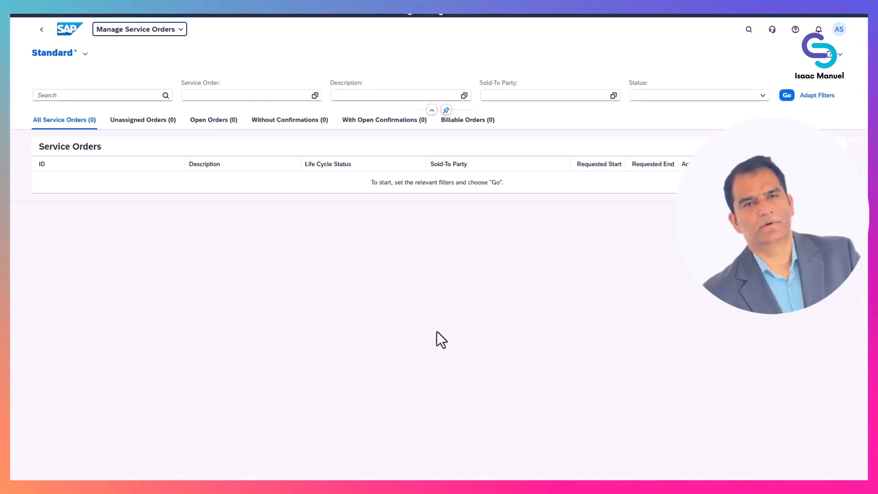
Start a new service order of type Service Order with Inlandskunde DE 1 as the sold-to party.
left_click(722, 146)
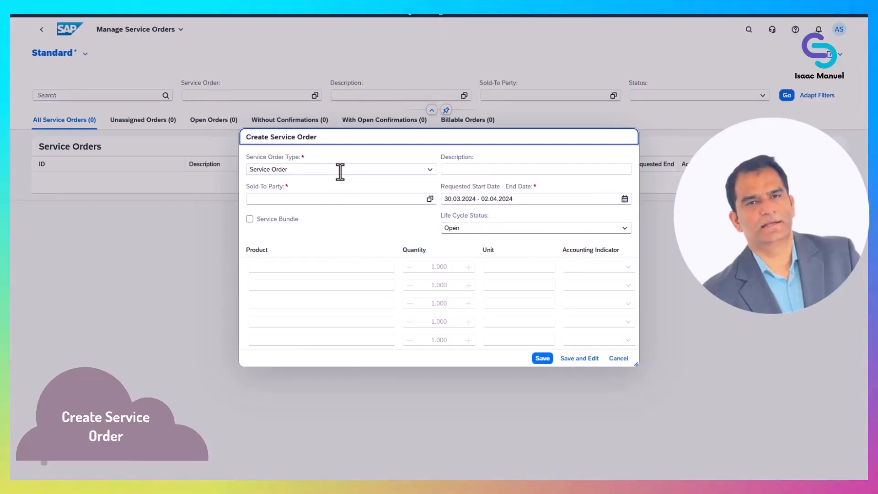
left_click(317, 199)
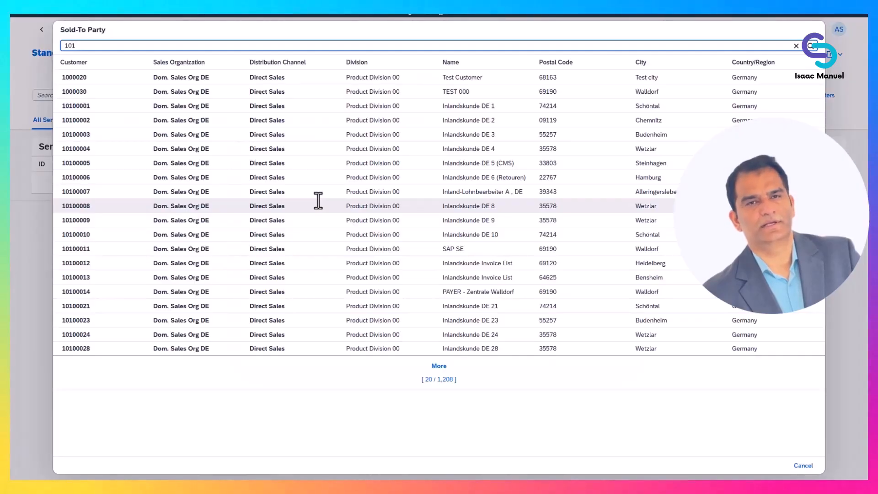
type("10100001")
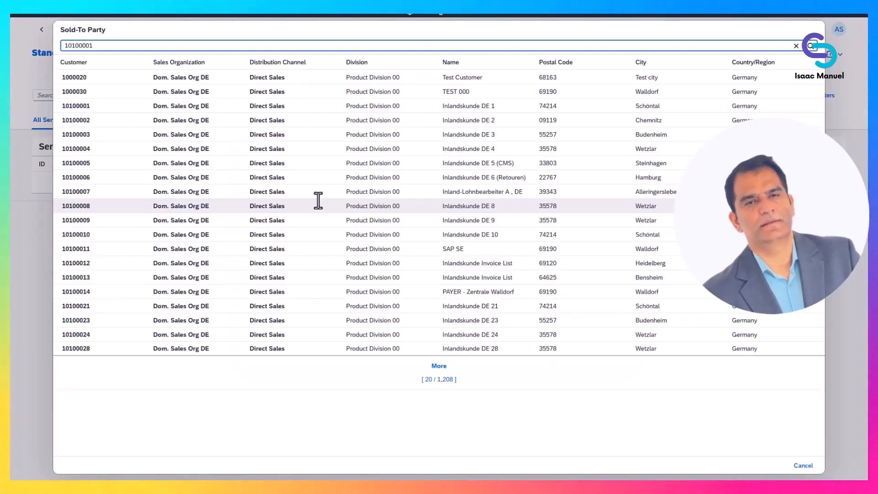
left_click(810, 46)
left_click(270, 78)
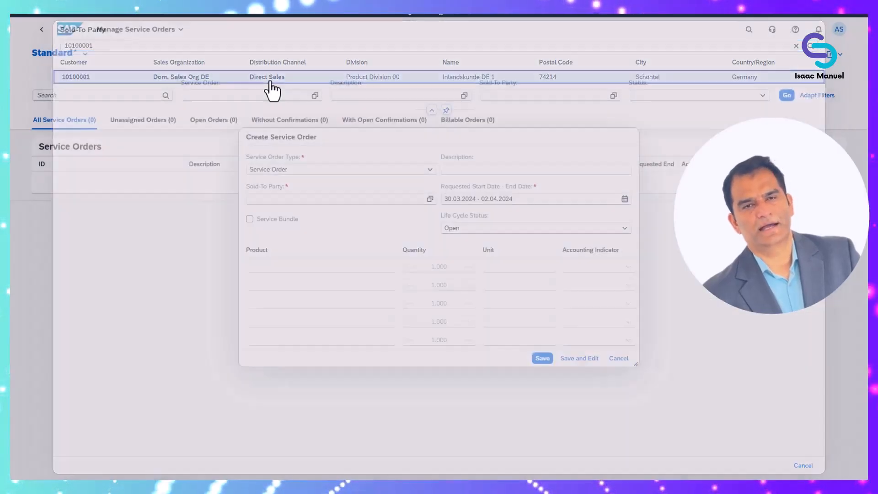
Set the service order's requested start and end dates to 02.04.2024 - 04.04.2024.
left_click(470, 198)
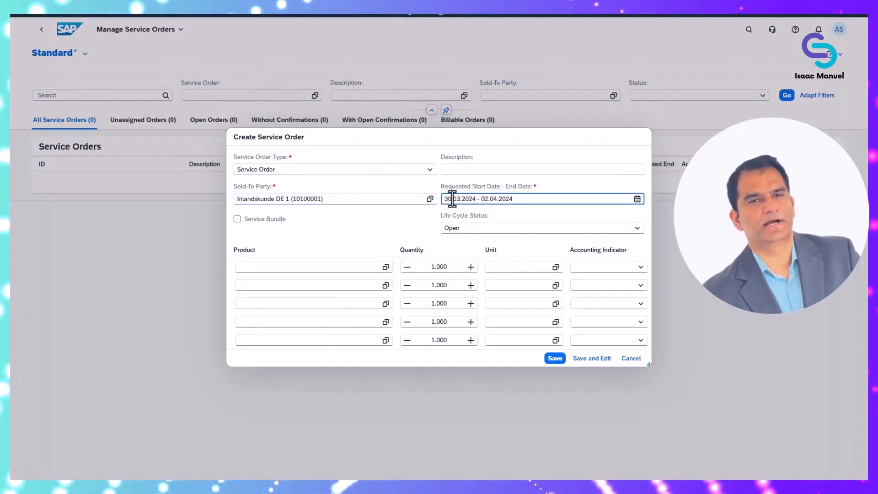
left_click_drag(452, 199, 438, 201)
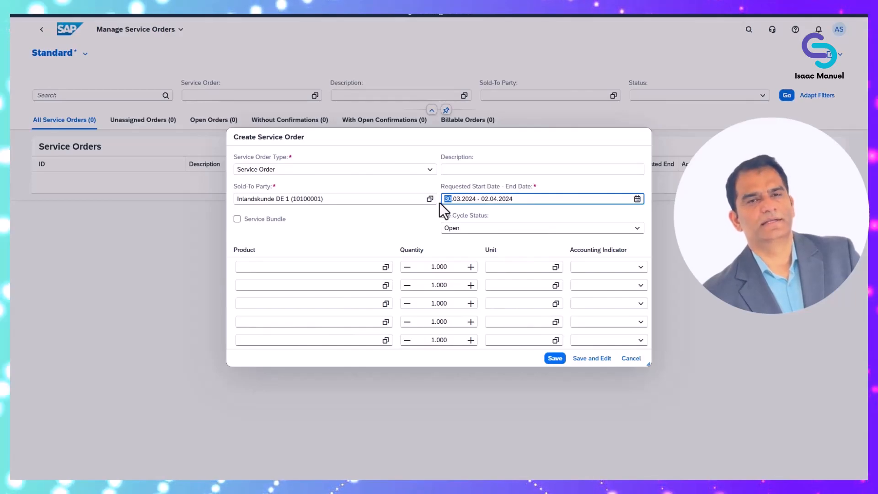
left_click(636, 200)
left_click(552, 218)
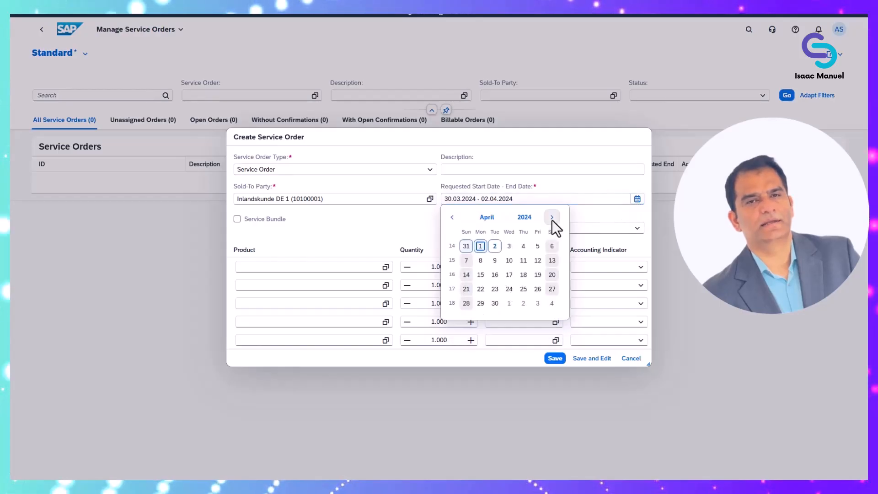
left_click(494, 247)
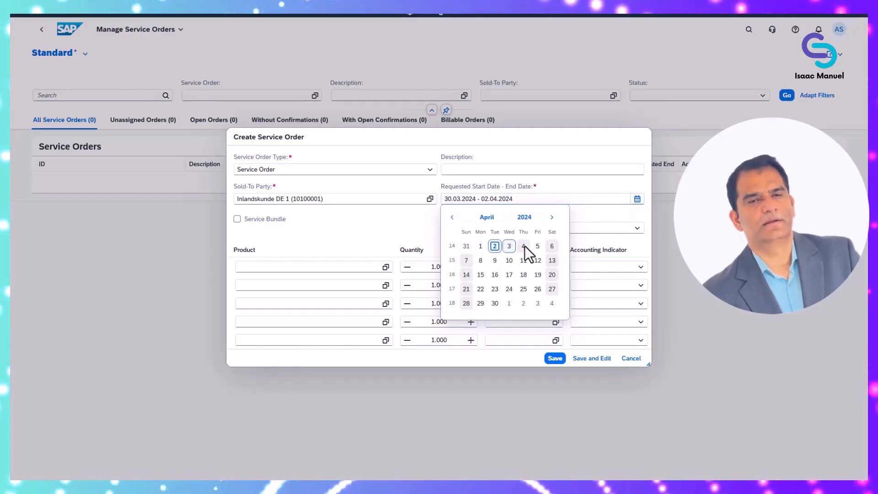
left_click(523, 246)
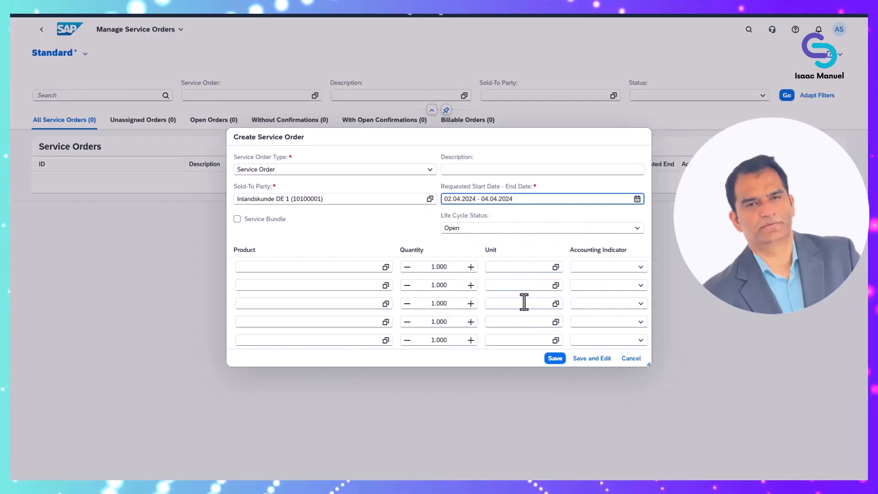
Add product SRV_01 as the first item of the service order and save the order.
left_click(314, 267)
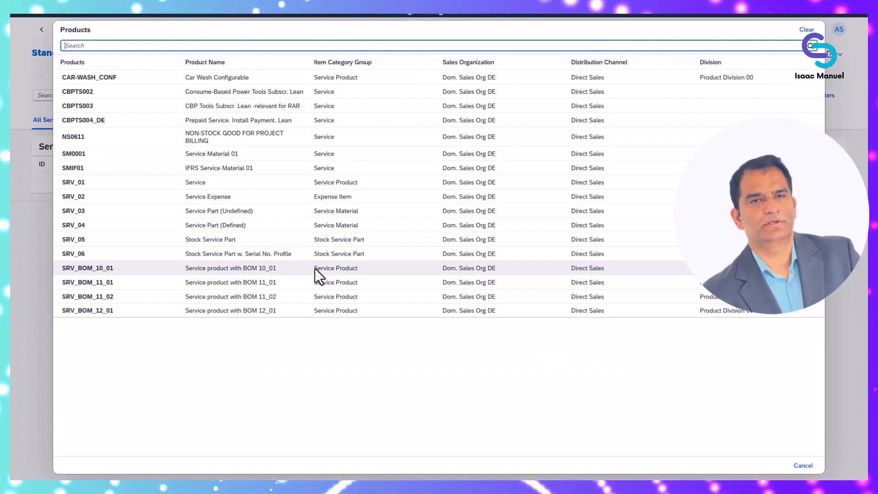
left_click(78, 182)
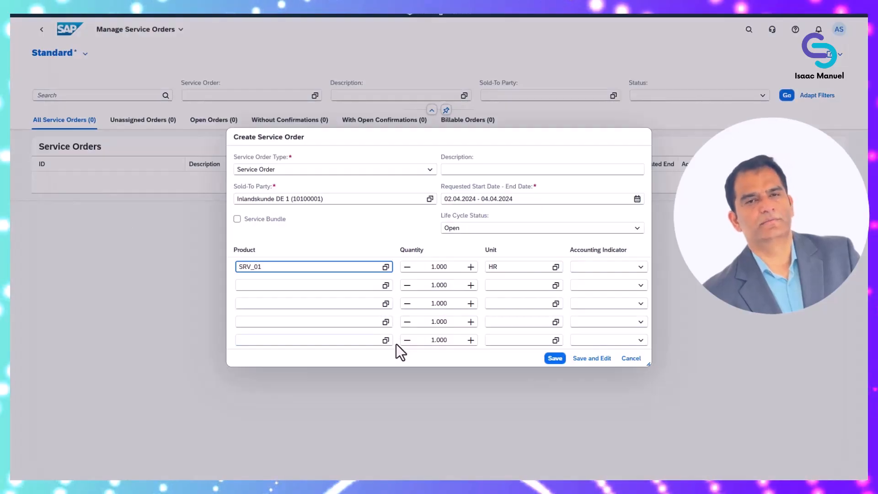
left_click(554, 358)
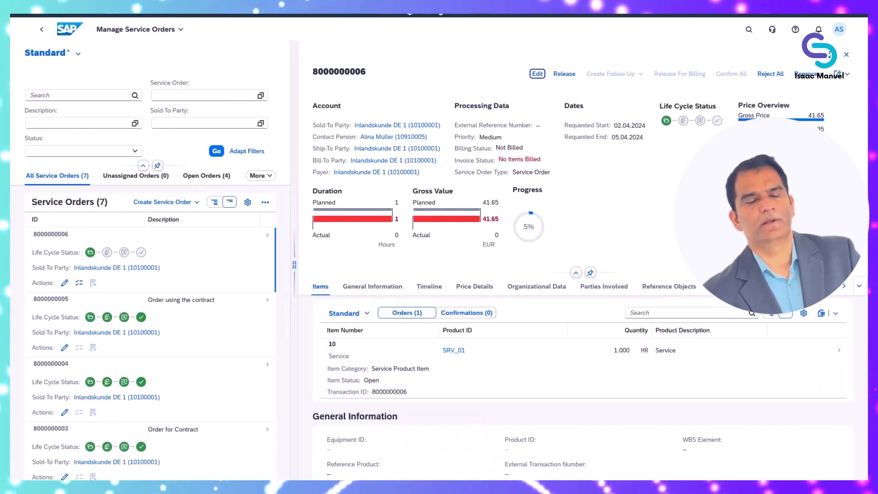
Open the new service order for editing, examine its contract data and items, and leave it without saving.
left_click(538, 75)
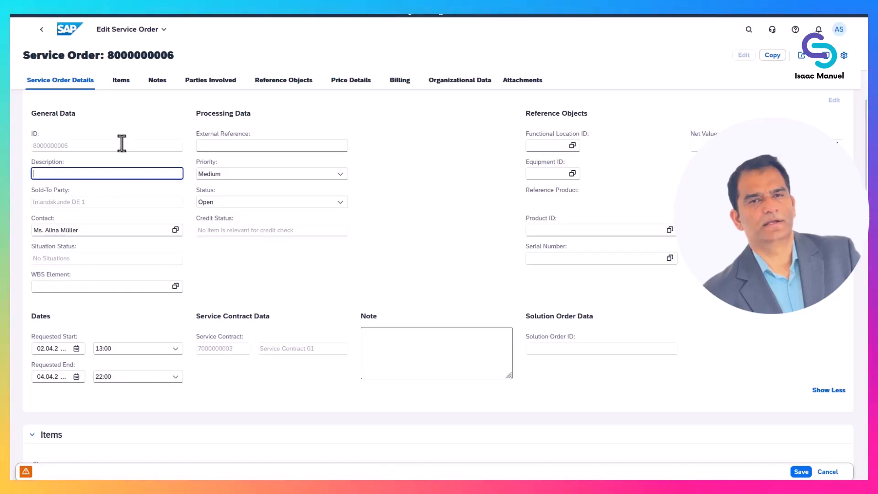
left_click(118, 82)
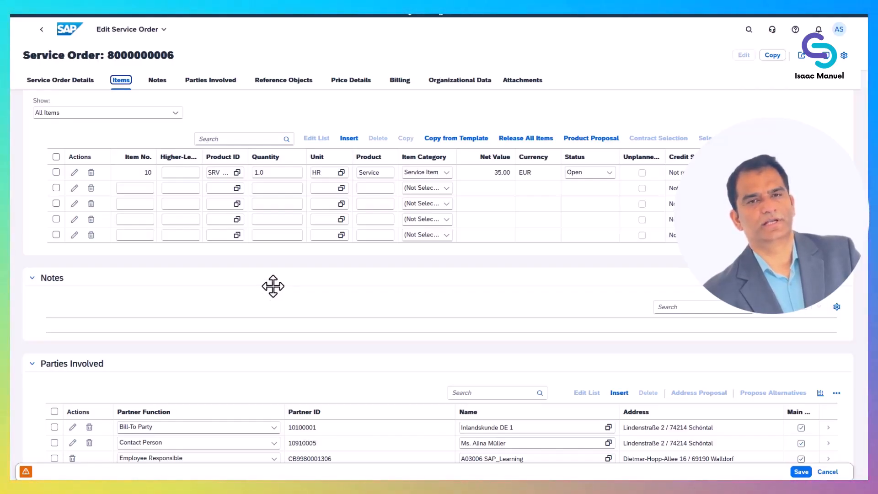
left_click(71, 37)
left_click(483, 269)
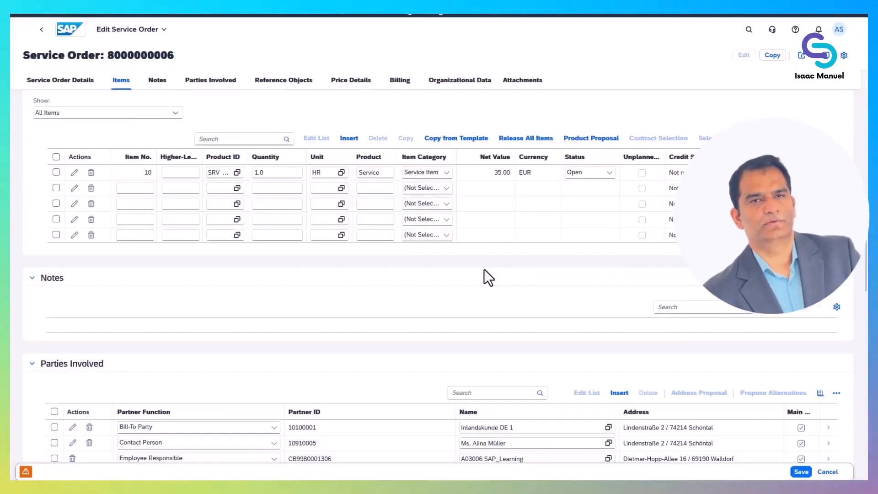